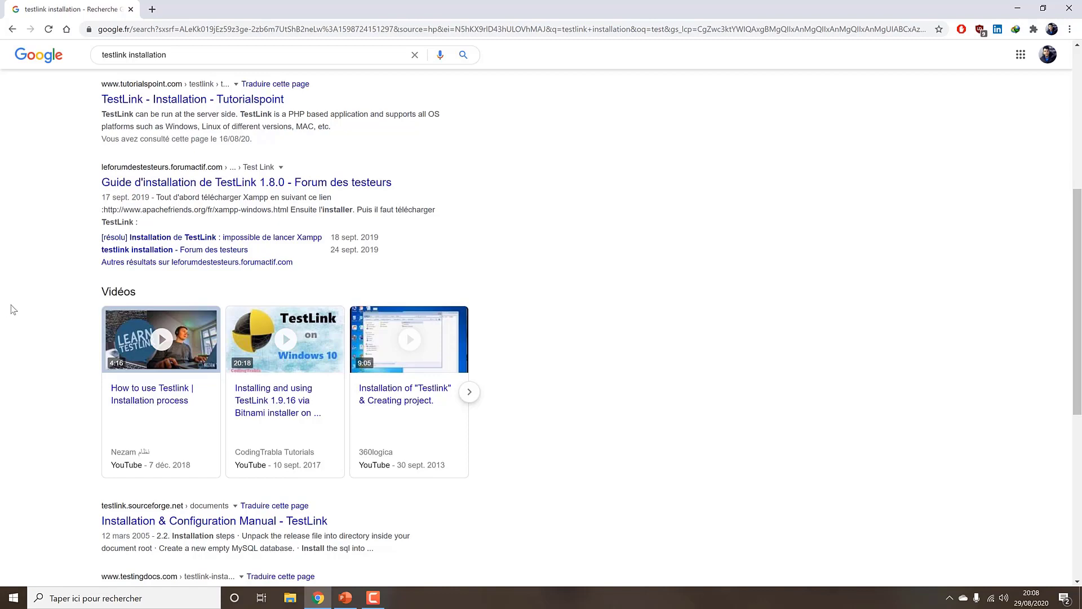
# Search Google for just 'testlink', then go from the official TestLink site to Bitnami's TestLink stack page
pyautogui.doubleClick(138, 55)
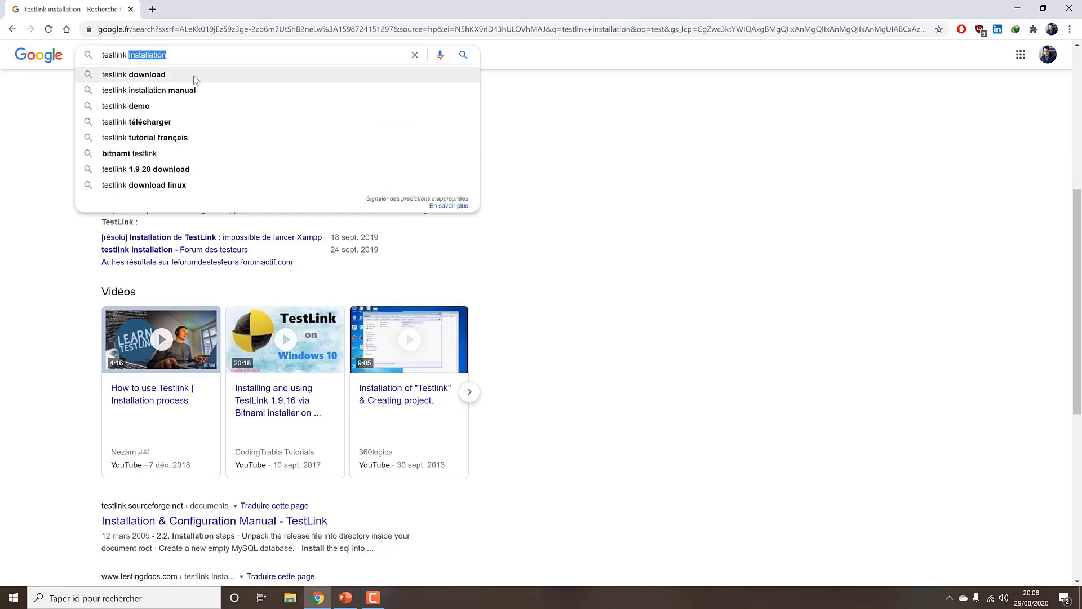
pyautogui.press('BackSpace')
pyautogui.press('Return')
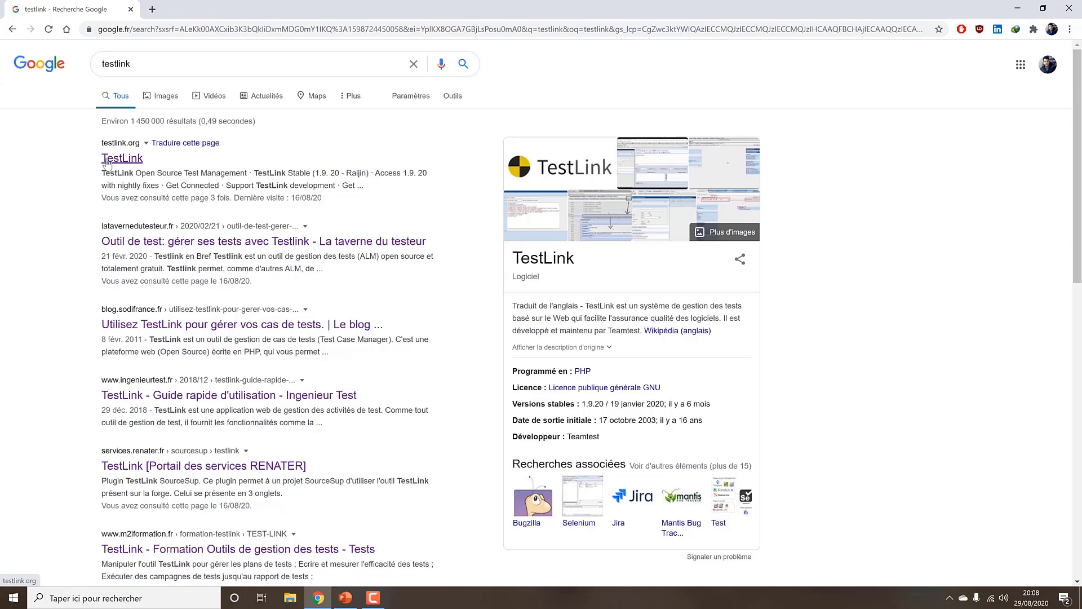
pyautogui.click(107, 160)
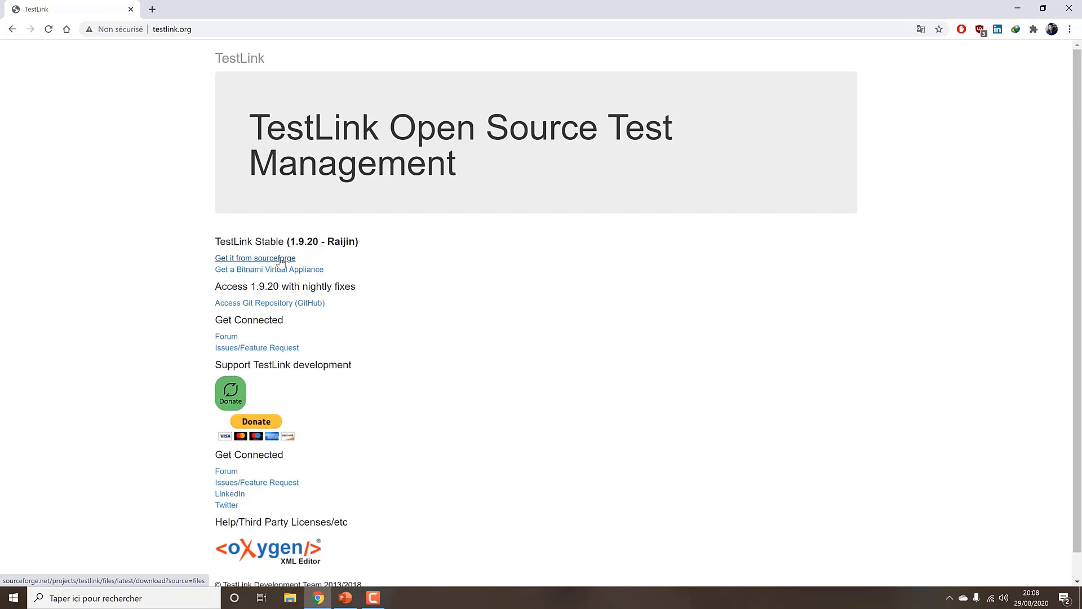
pyautogui.click(271, 270)
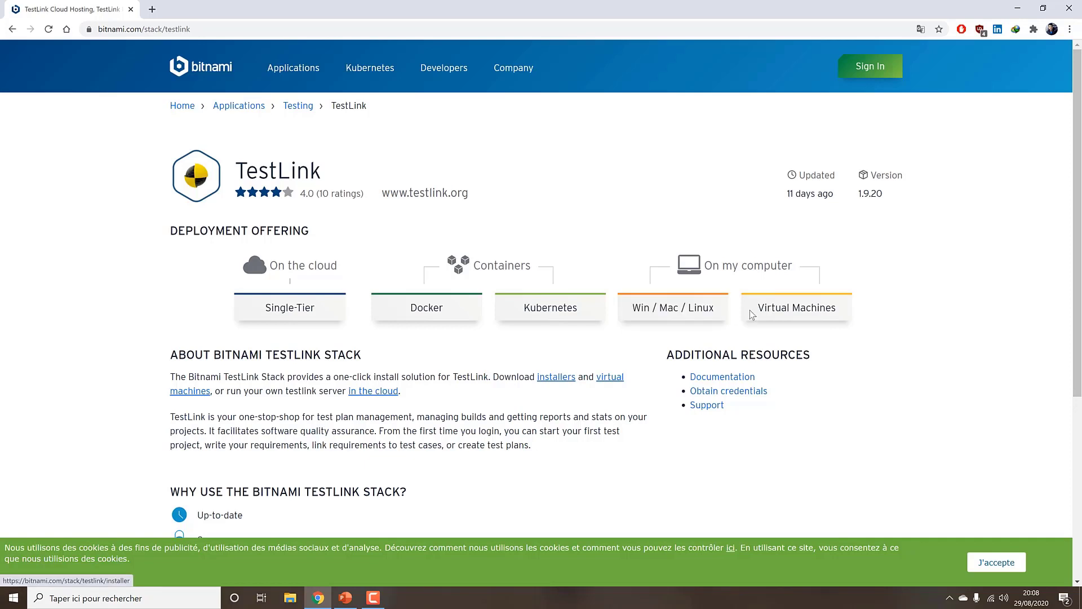
# Show the Win/Mac/Linux installers and try downloading one, which only leads to a sign-in page
pyautogui.click(694, 314)
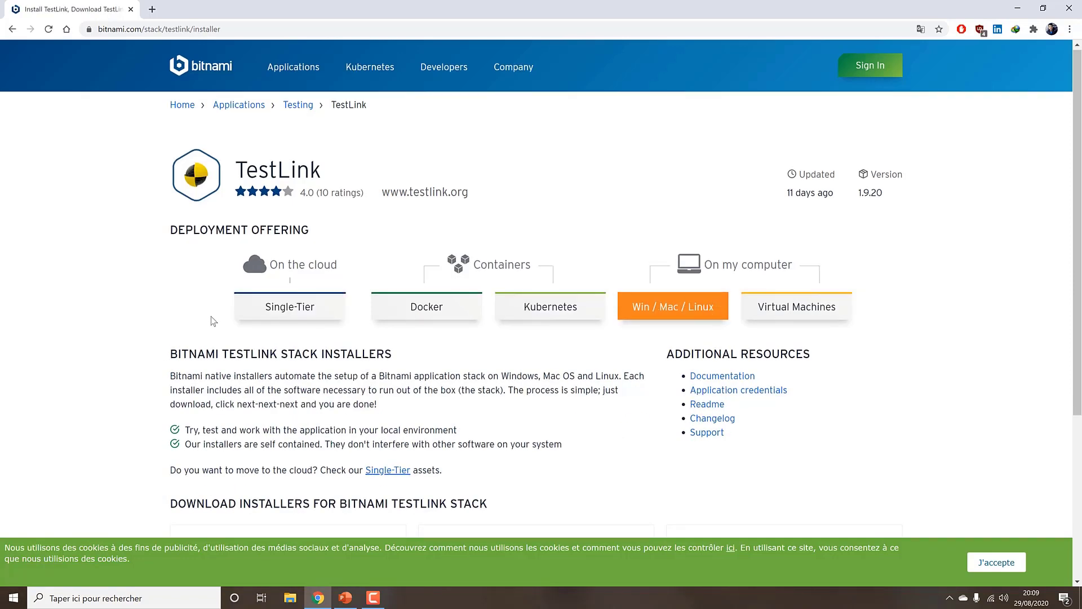
pyautogui.scroll(-4, 209, 317)
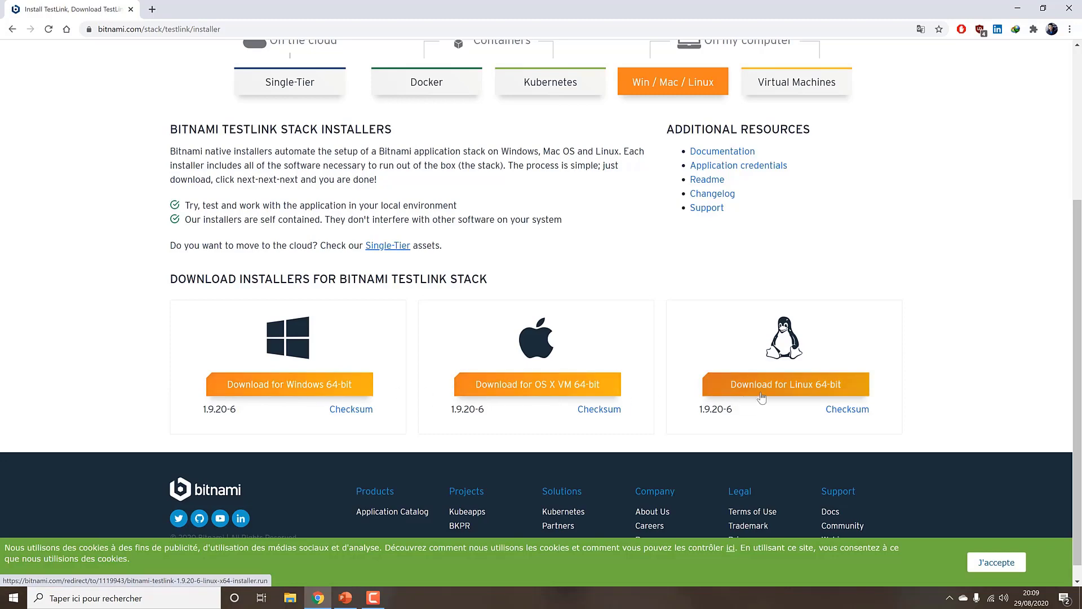
pyautogui.click(253, 388)
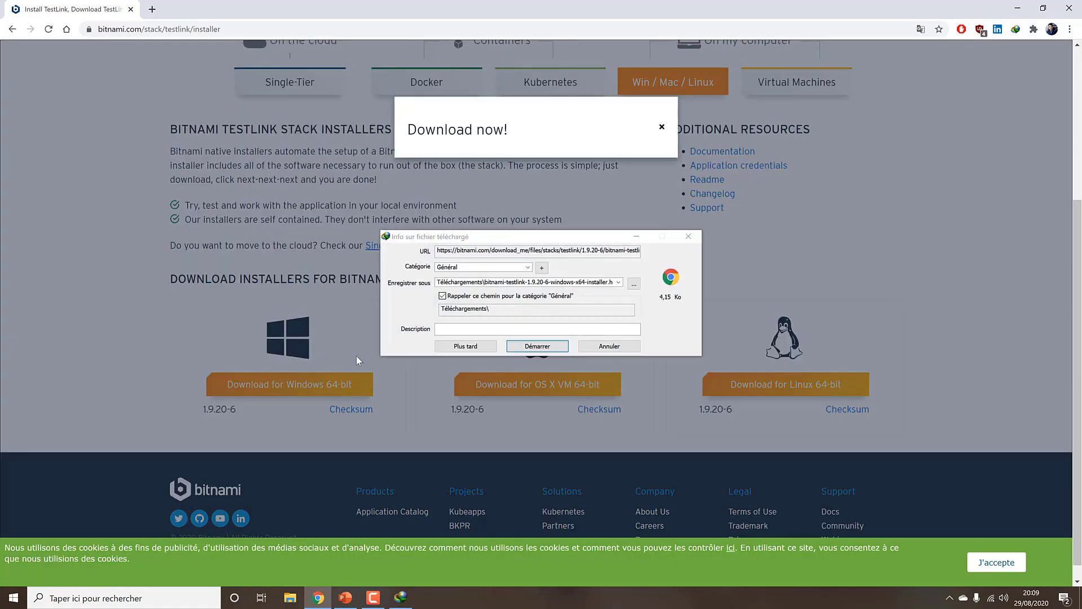
pyautogui.click(543, 348)
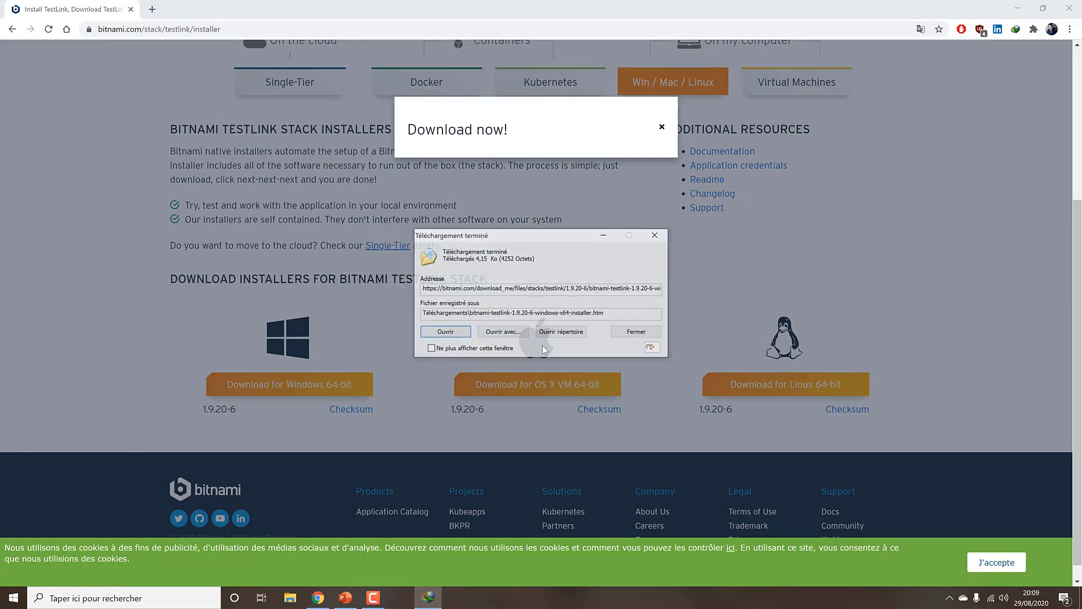
pyautogui.click(444, 332)
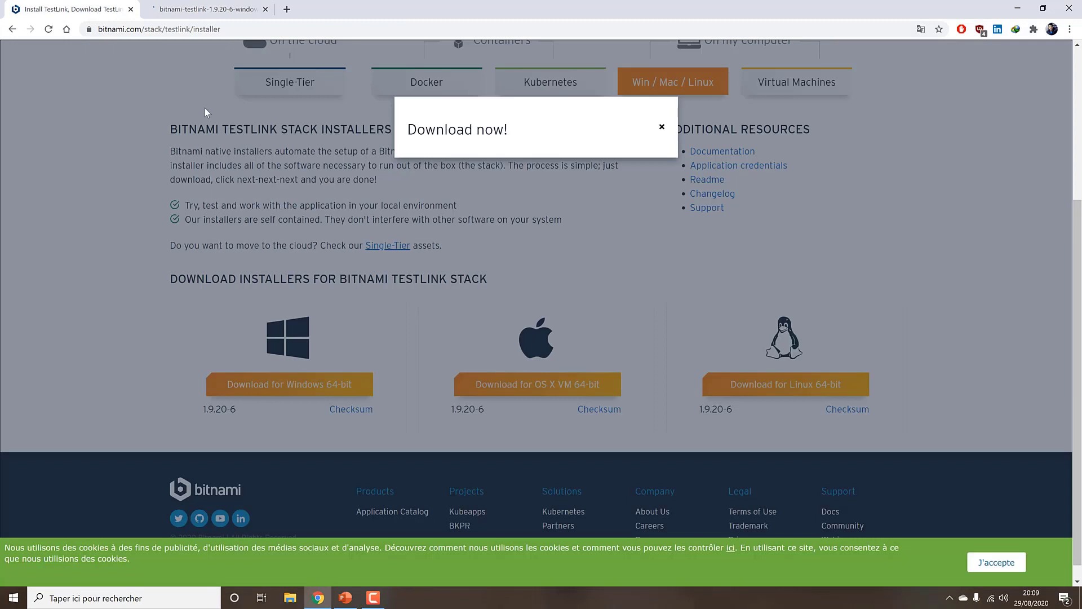
pyautogui.click(113, 10)
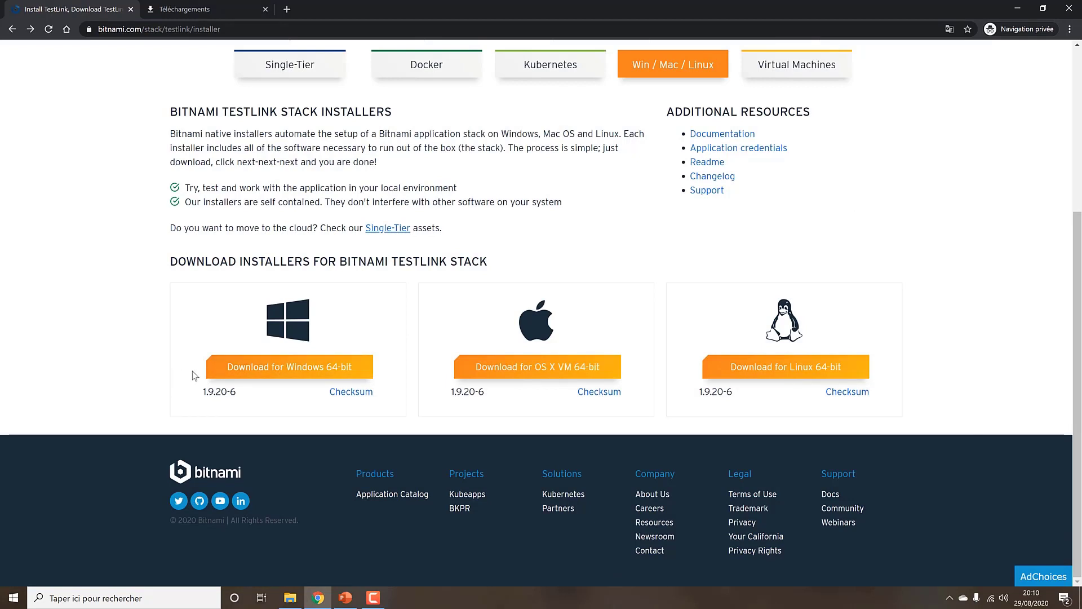
# Download the Windows 64-bit TestLink 1.9.20-6 installer without signing in and launch the .exe
pyautogui.click(264, 377)
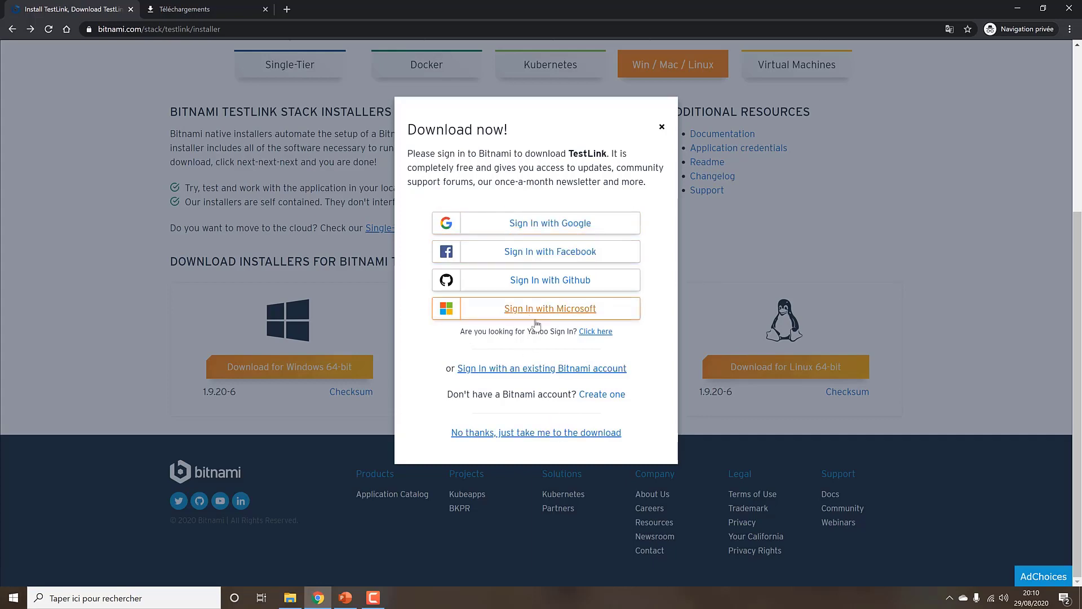
pyautogui.click(503, 437)
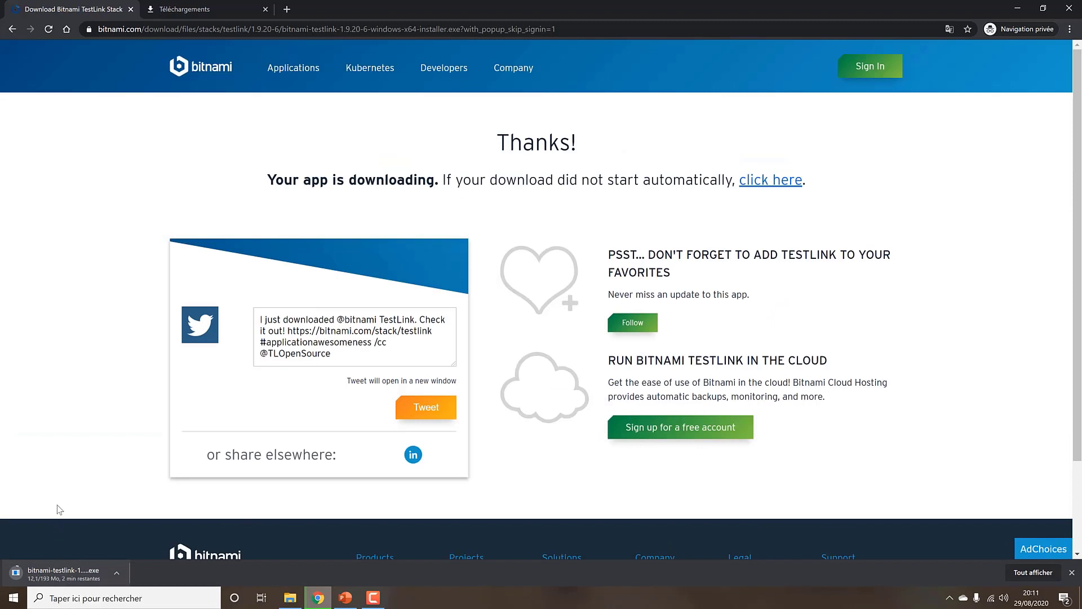
pyautogui.click(373, 597)
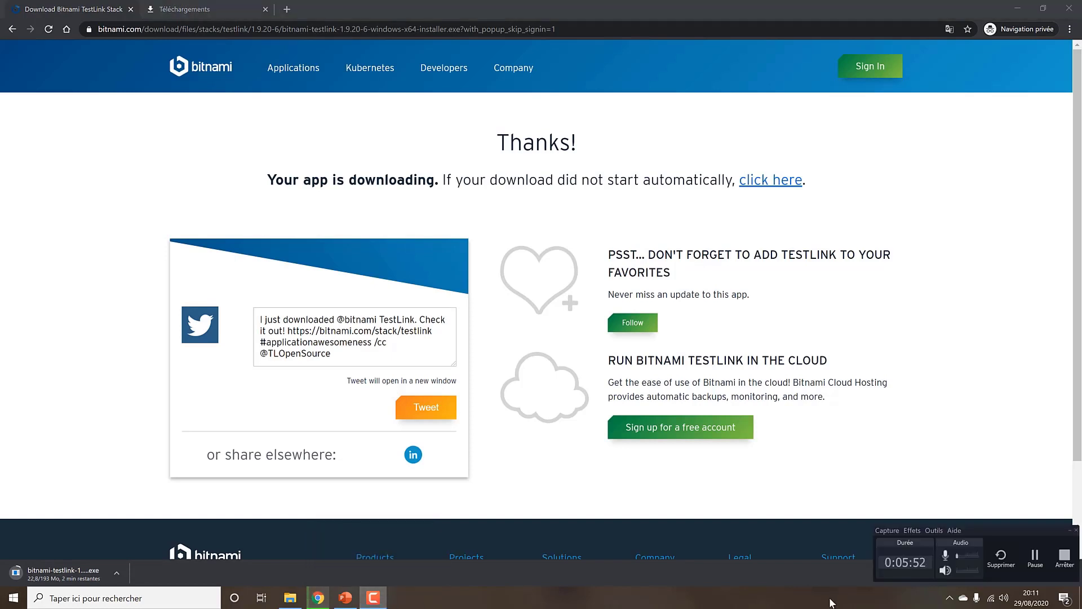
pyautogui.click(1034, 560)
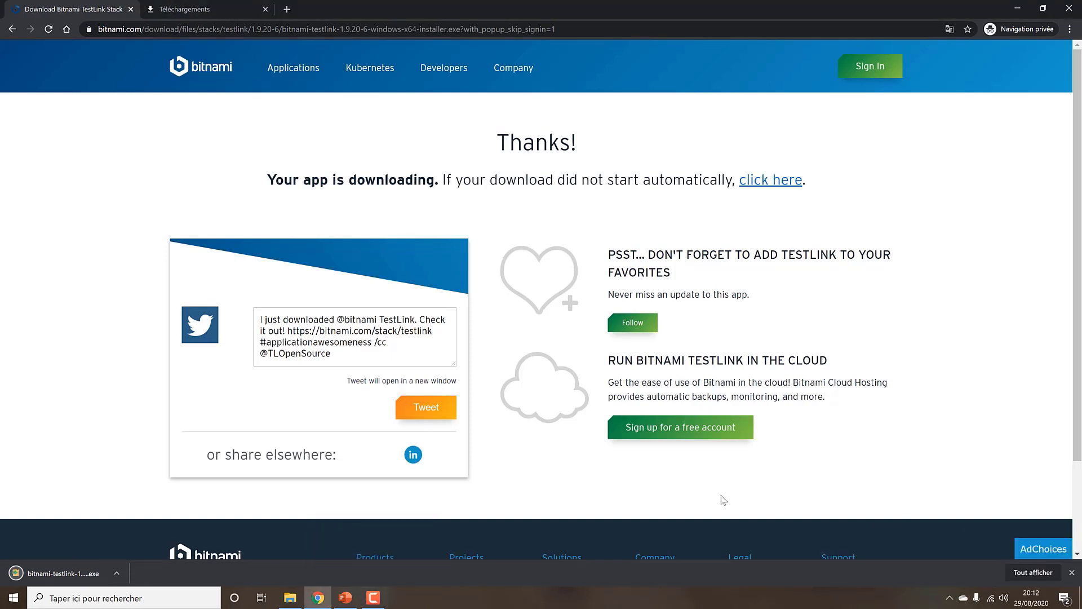
pyautogui.click(56, 572)
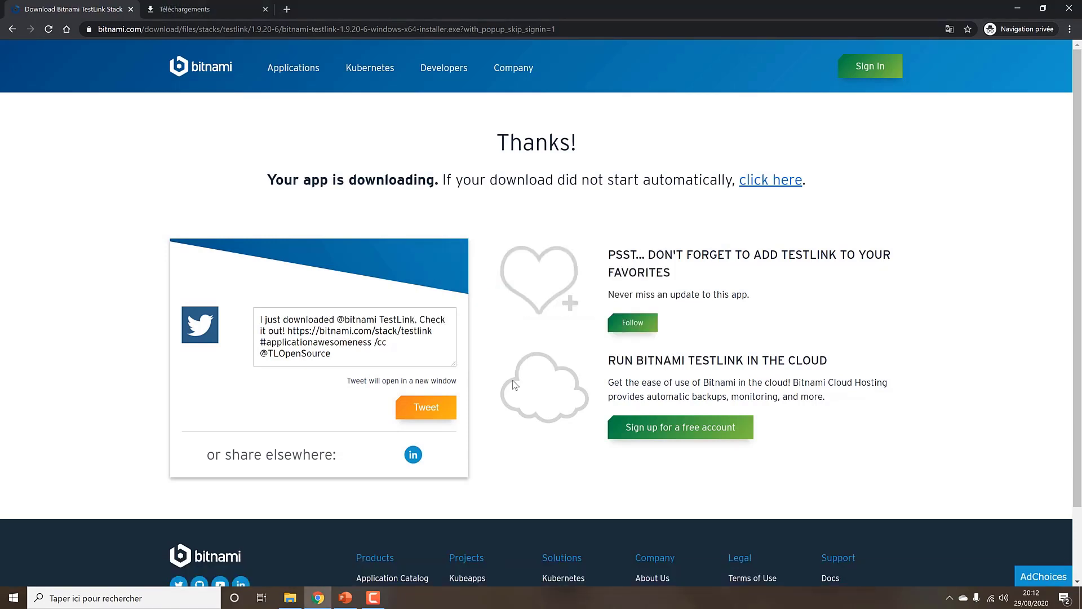
# Confirm English as the installer language and accept the antivirus warning
pyautogui.click(588, 288)
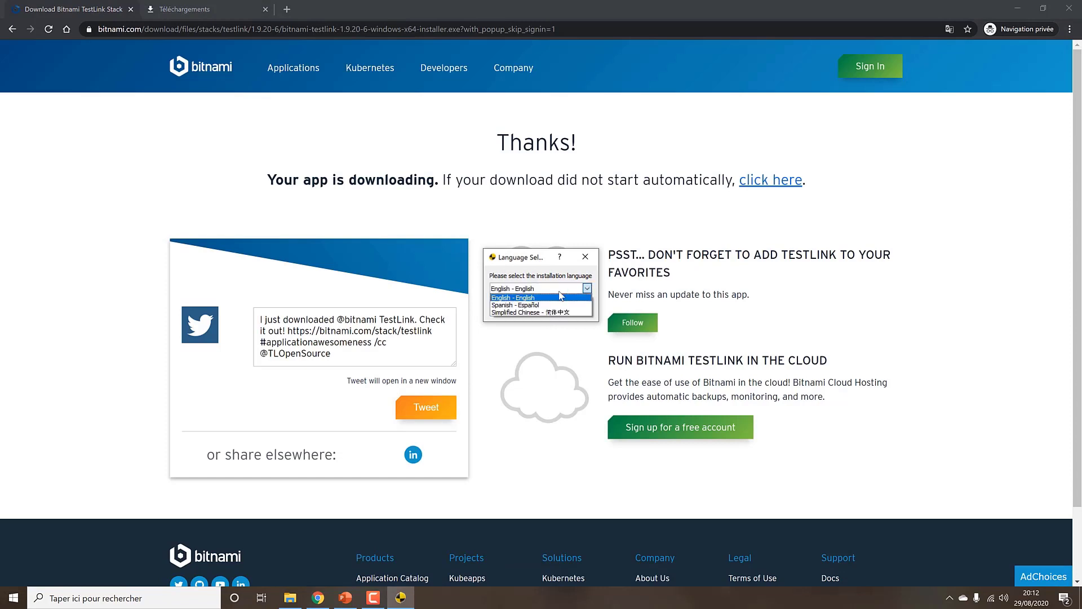
pyautogui.click(557, 295)
pyautogui.click(574, 287)
pyautogui.click(571, 294)
pyautogui.click(513, 308)
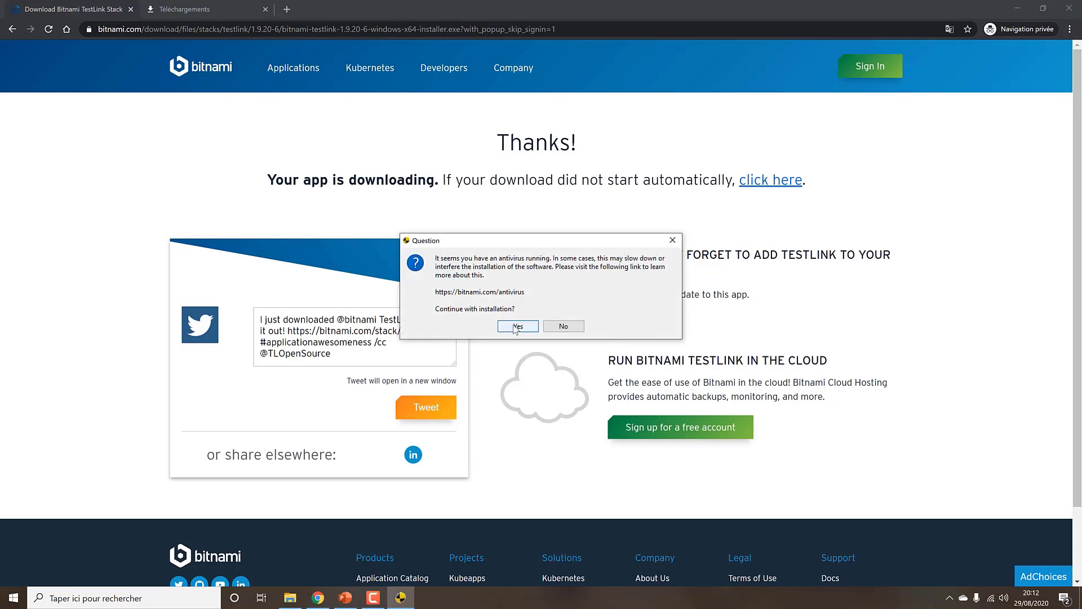
pyautogui.click(516, 327)
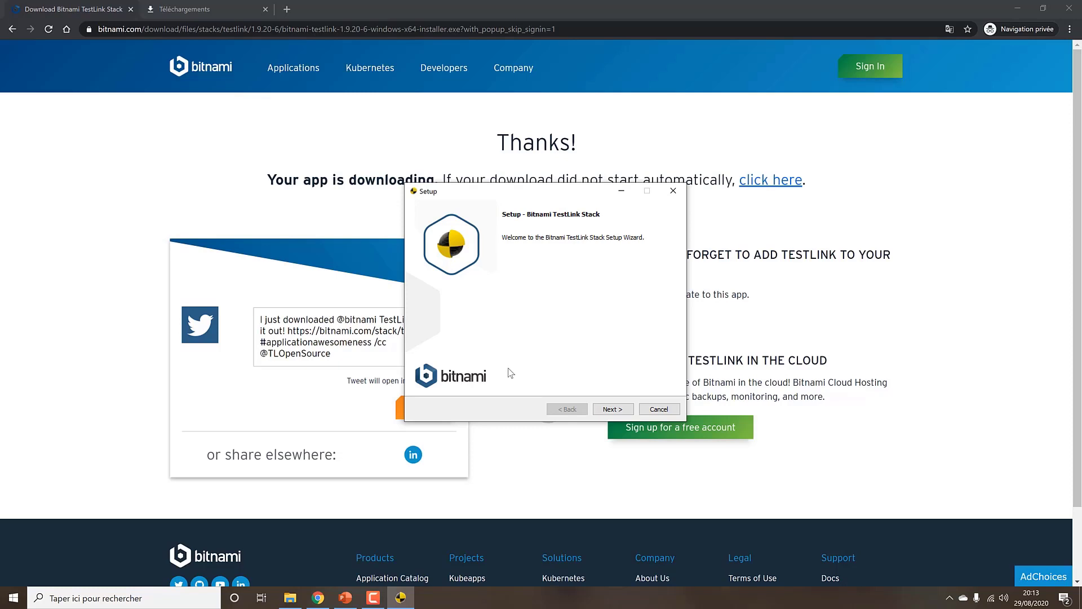
# Keep the TestLink and PhpMyAdmin components and the default C:\Bitnami\testlink-1.9.20-6 folder
pyautogui.click(612, 407)
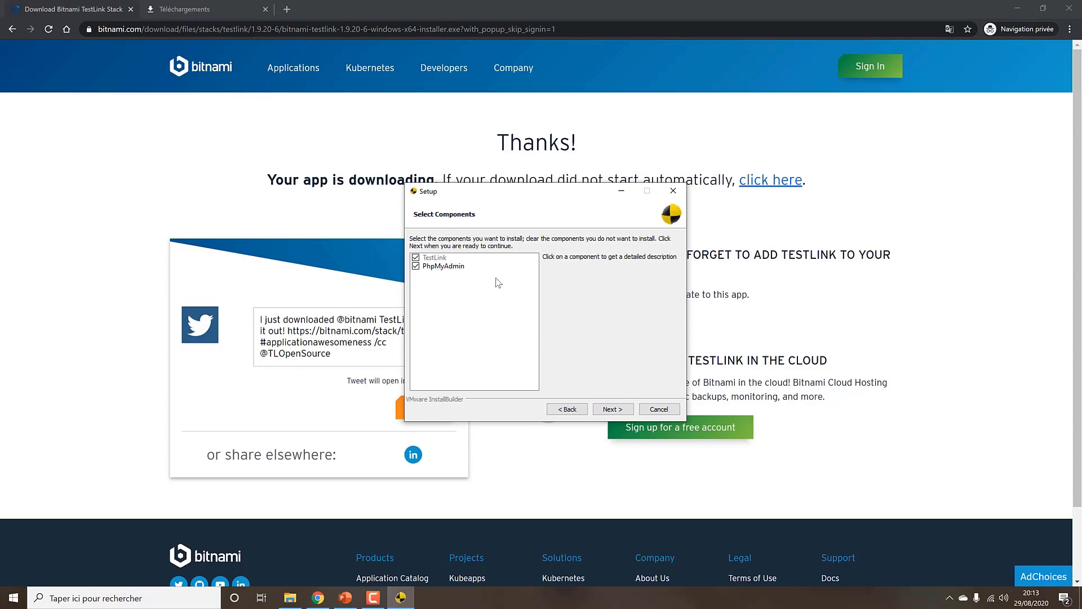
pyautogui.click(604, 408)
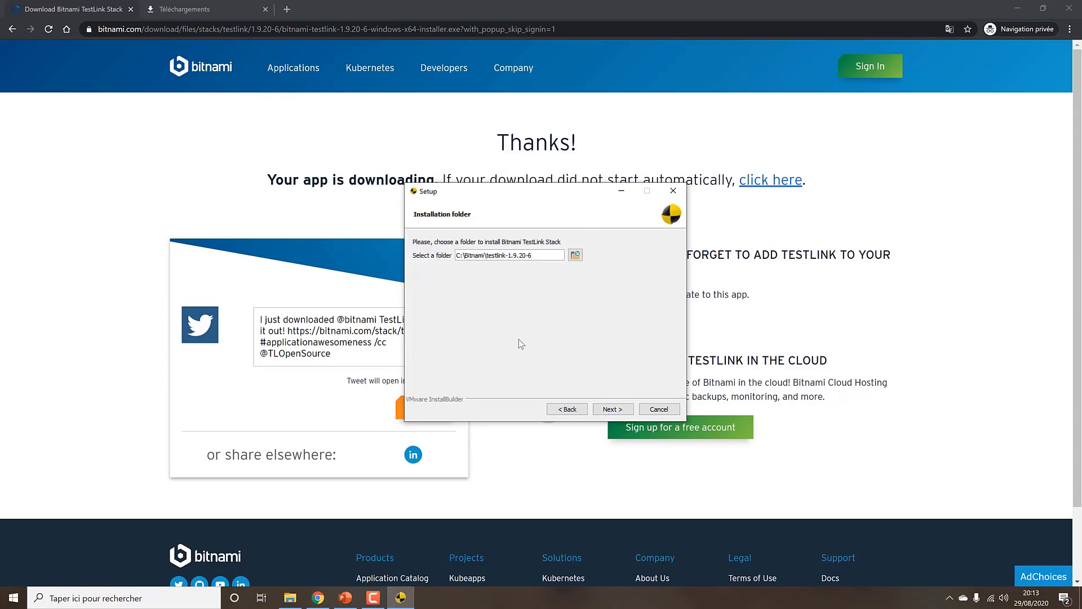
pyautogui.click(611, 409)
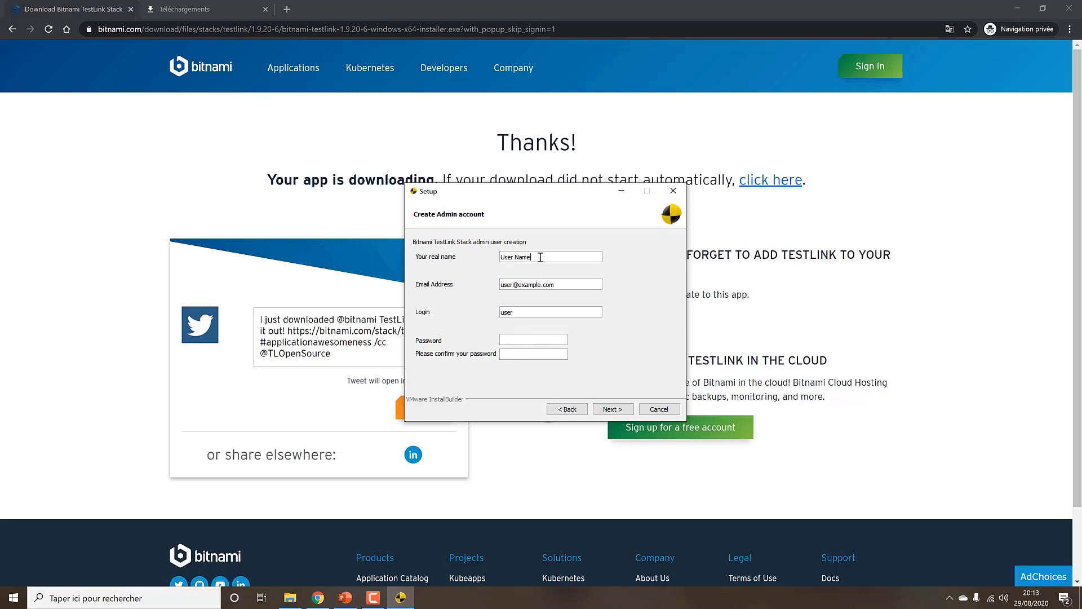
# Create the admin account with the user's real name, e-mail, login and a confirmed password
pyautogui.moveTo(539, 257); pyautogui.dragTo(495, 257)
pyautogui.write('oussama')
pyautogui.moveTo(513, 284); pyautogui.dragTo(501, 284)
pyautogui.doubleClick(531, 309)
pyautogui.write('ou')
pyautogui.click(539, 343)
pyautogui.write('••••')
pyautogui.press('Tab')
pyautogui.write('••••')
pyautogui.click(612, 409)
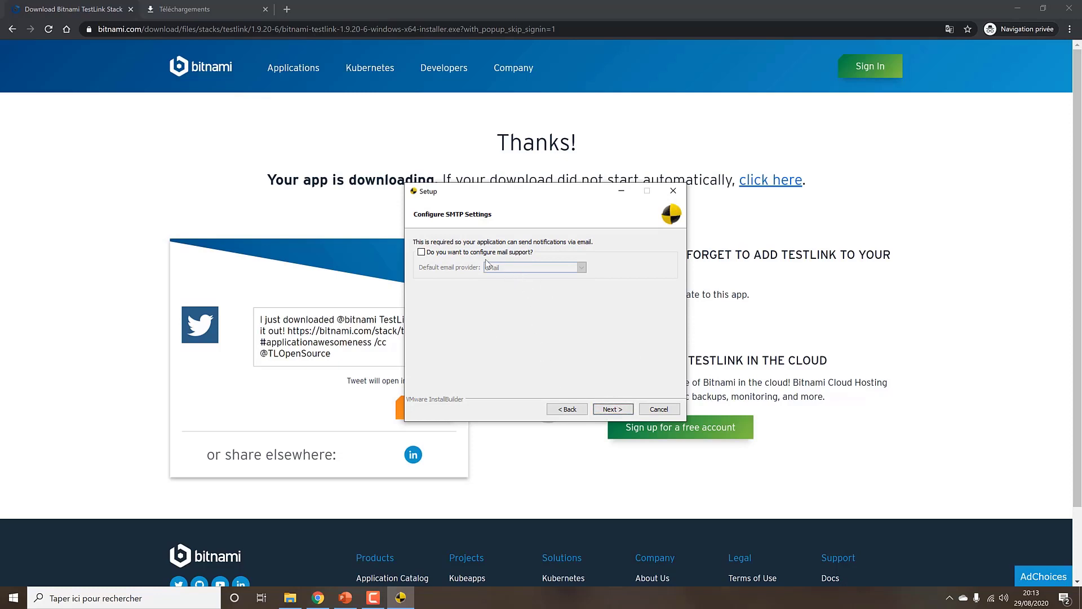
# Skip mail support, turn off 'Launch testlink in the cloud', and start the installation
pyautogui.click(622, 409)
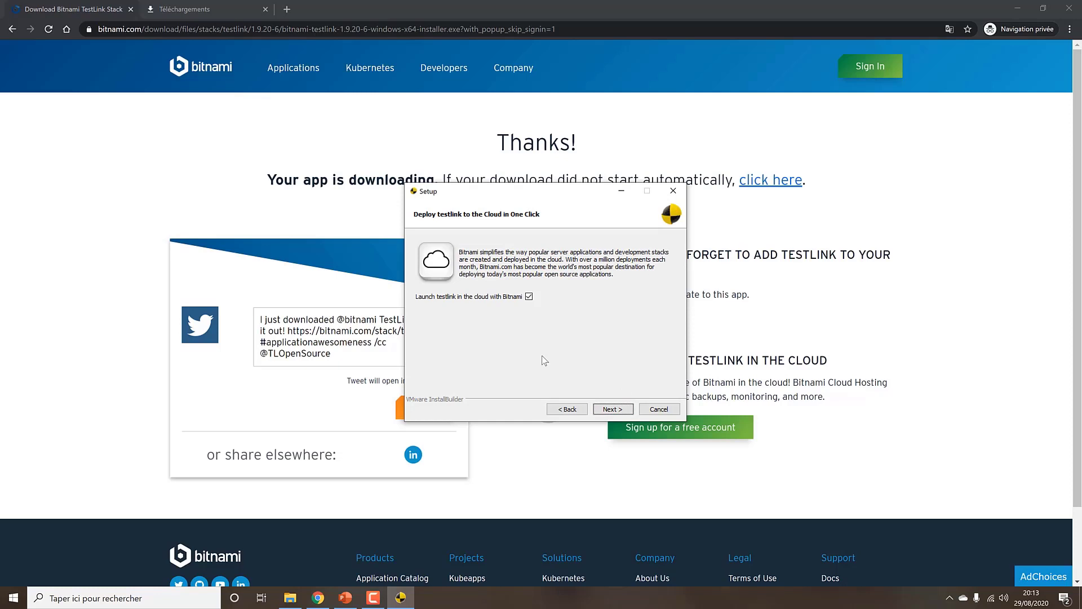
pyautogui.click(529, 296)
pyautogui.click(612, 410)
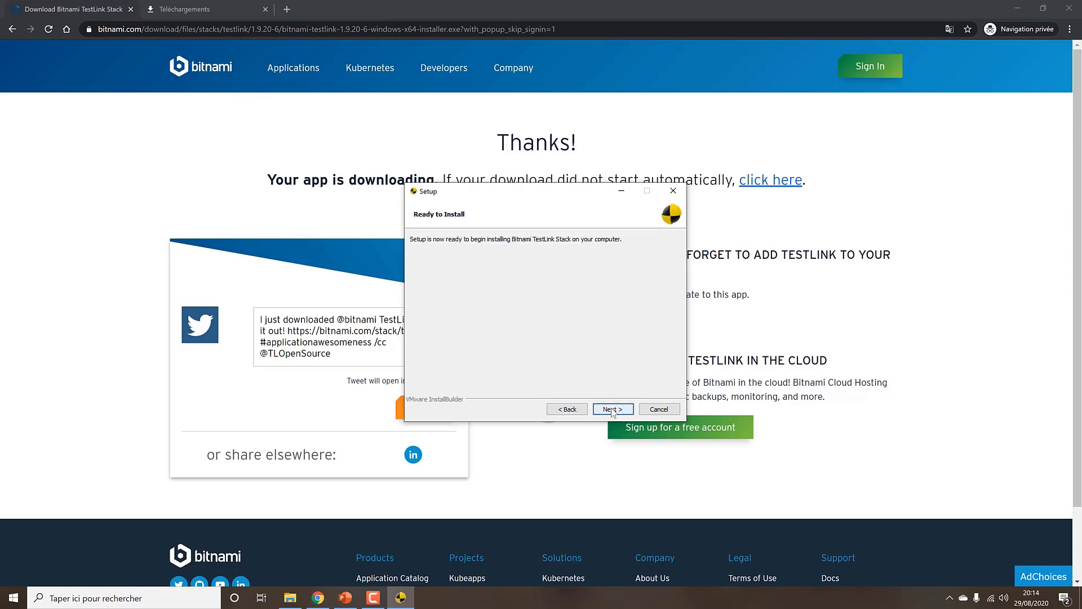
pyautogui.click(612, 409)
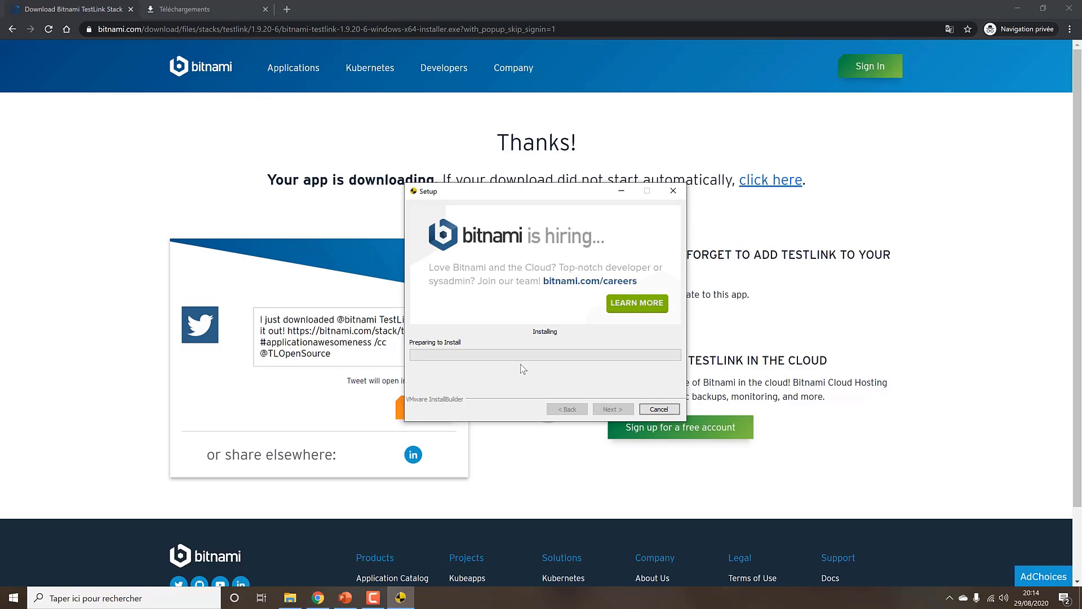
# Bring back the TestLink slideshow and go back to slide 3 on features and advantages
pyautogui.click(355, 591)
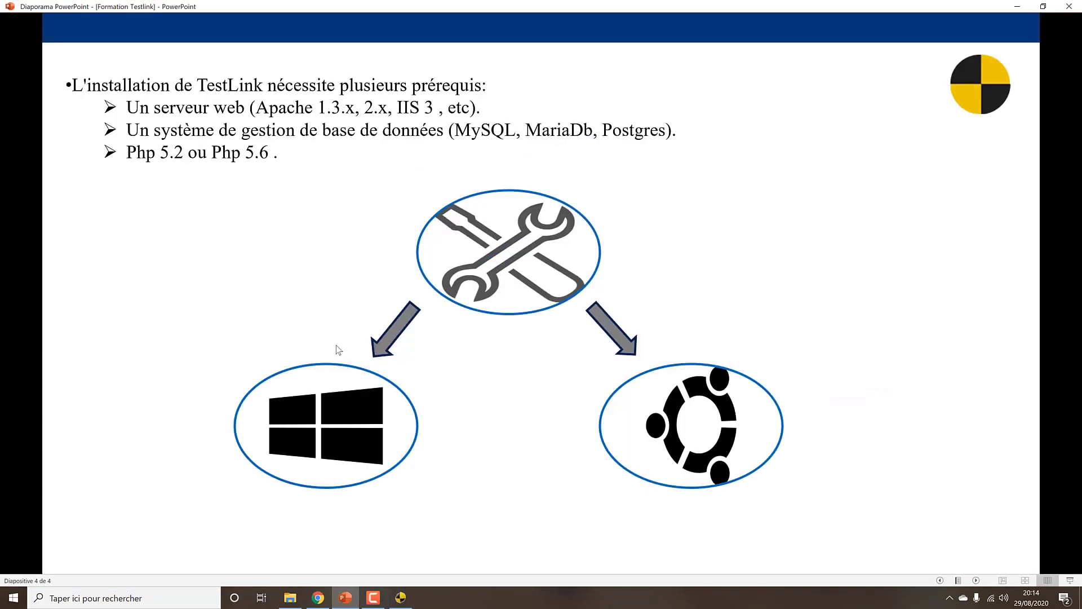
pyautogui.press('Left')
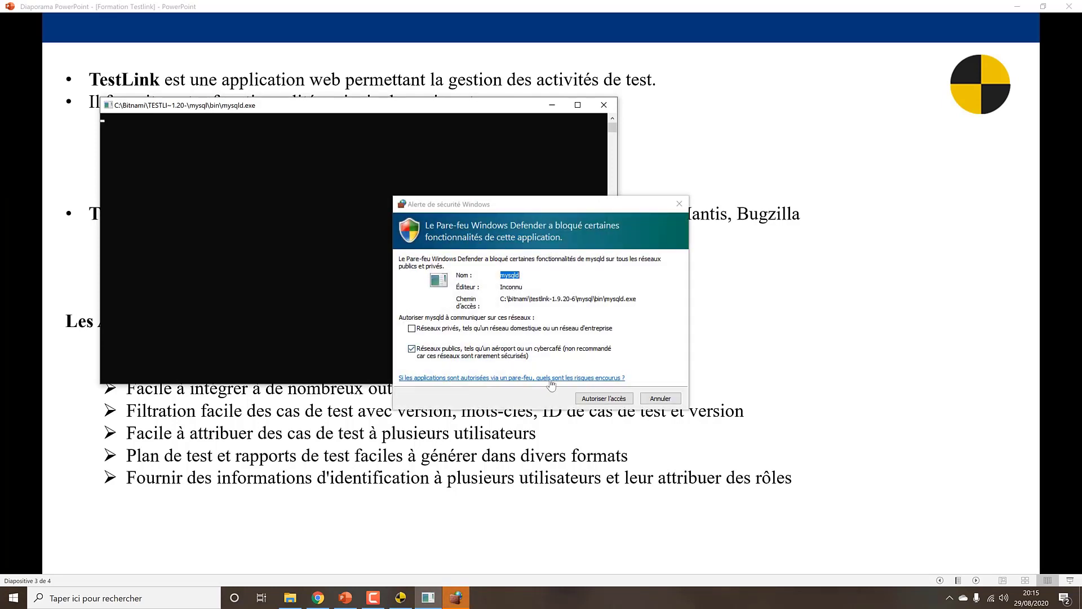
# Allow mysqld through the firewall on public networks, then toggle the mysqld console
pyautogui.click(586, 398)
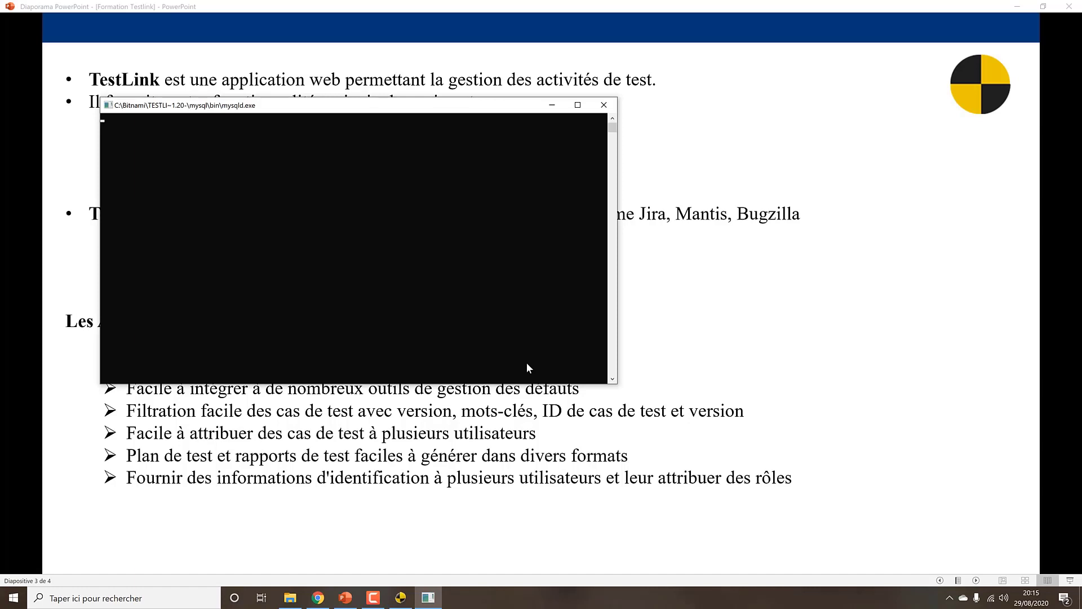
pyautogui.click(404, 599)
pyautogui.click(428, 598)
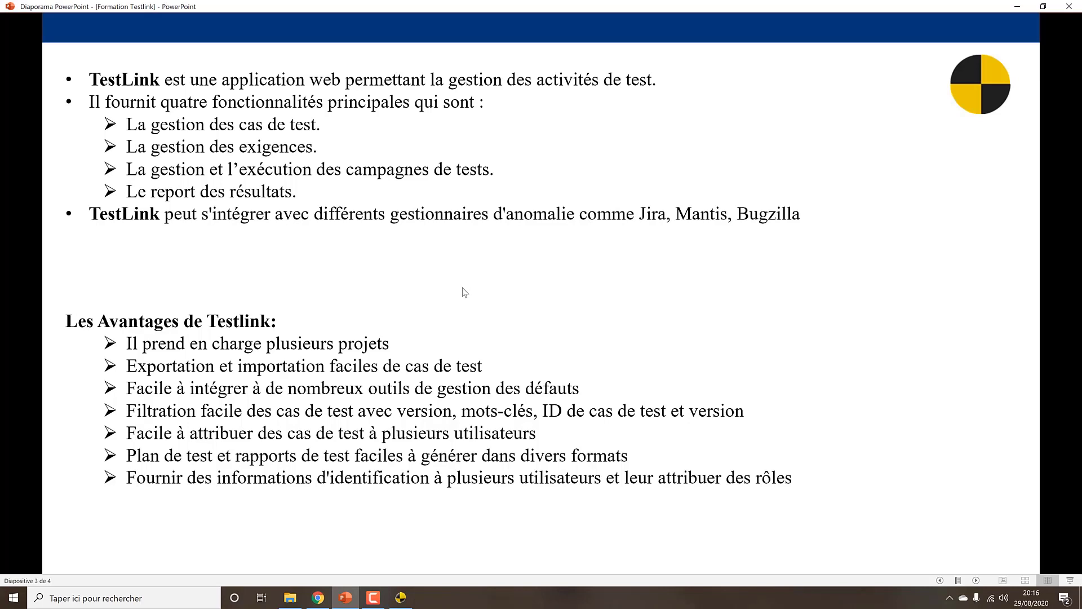
# Bring the Bitnami installer forward and wait for the Completing the Setup Wizard page
pyautogui.click(401, 597)
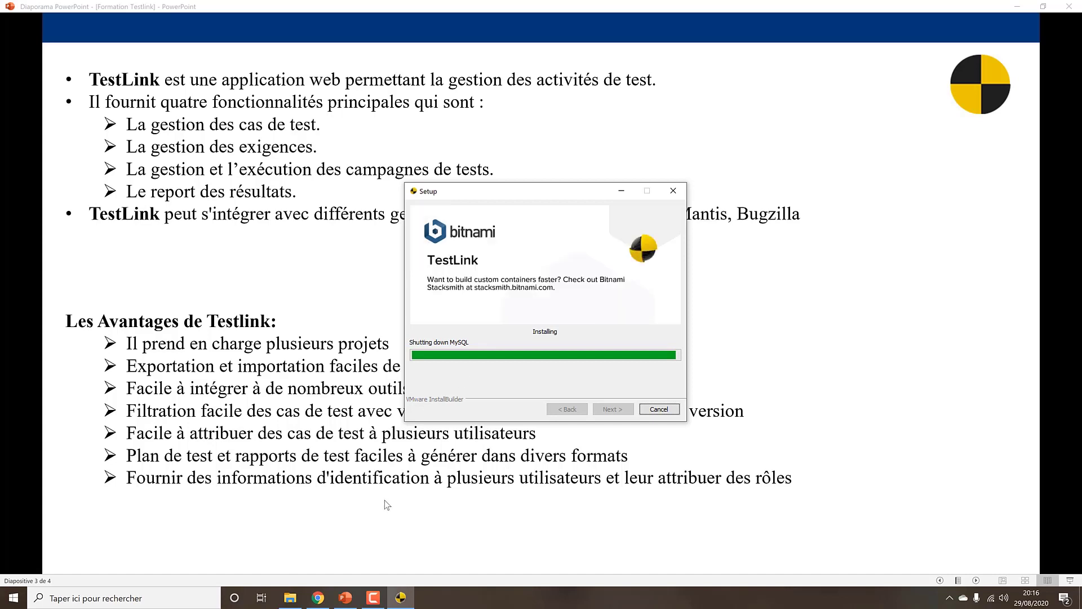
pyautogui.click(366, 596)
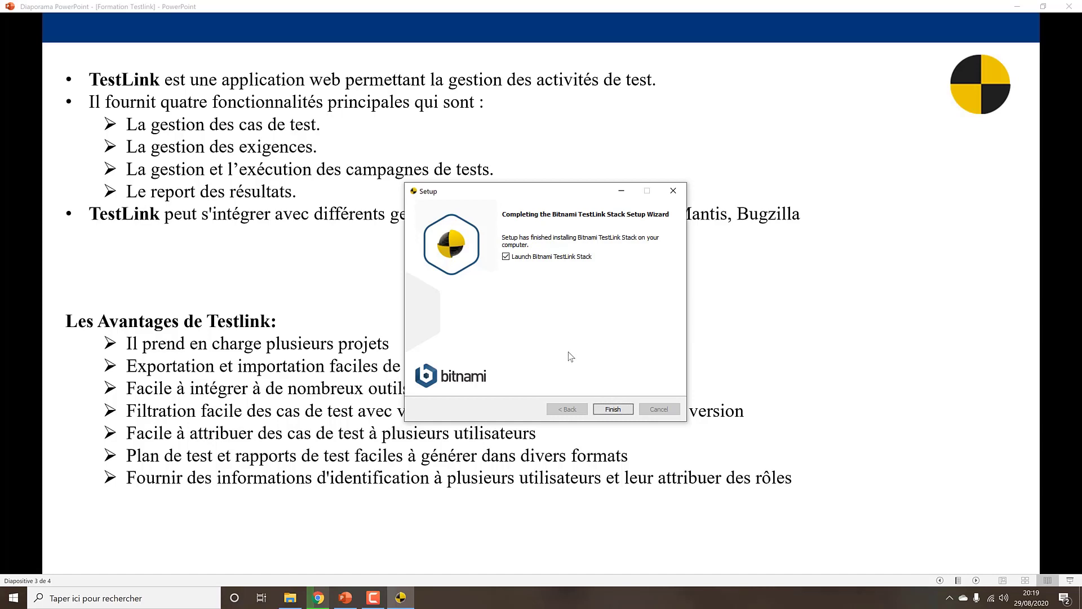
# Finish setup to launch the stack, then try loading localhost in Chrome
pyautogui.click(612, 408)
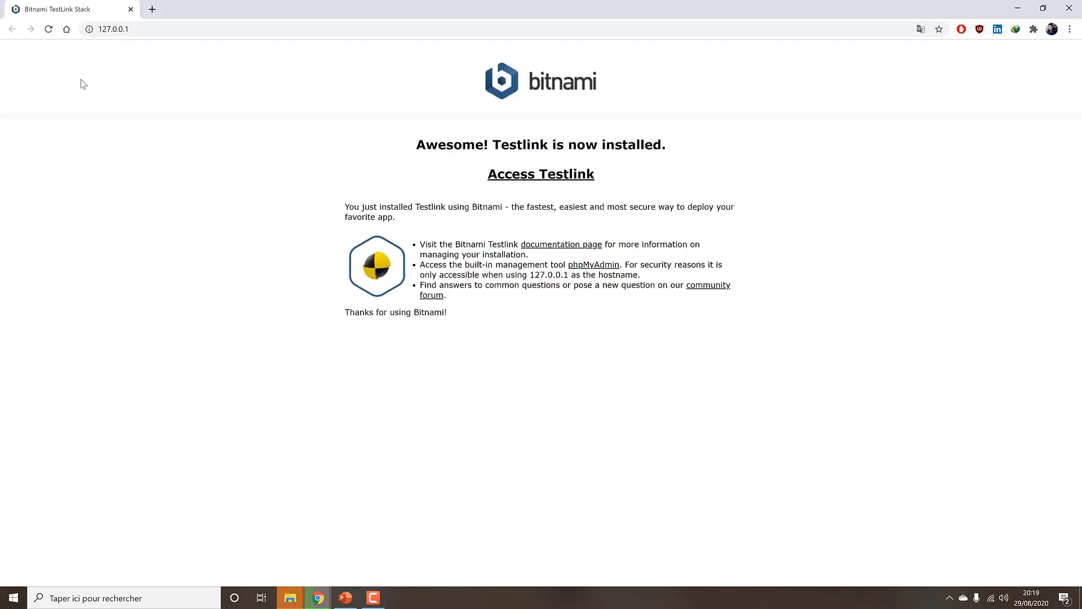
pyautogui.click(168, 25)
pyautogui.click(165, 29)
pyautogui.doubleClick(162, 34)
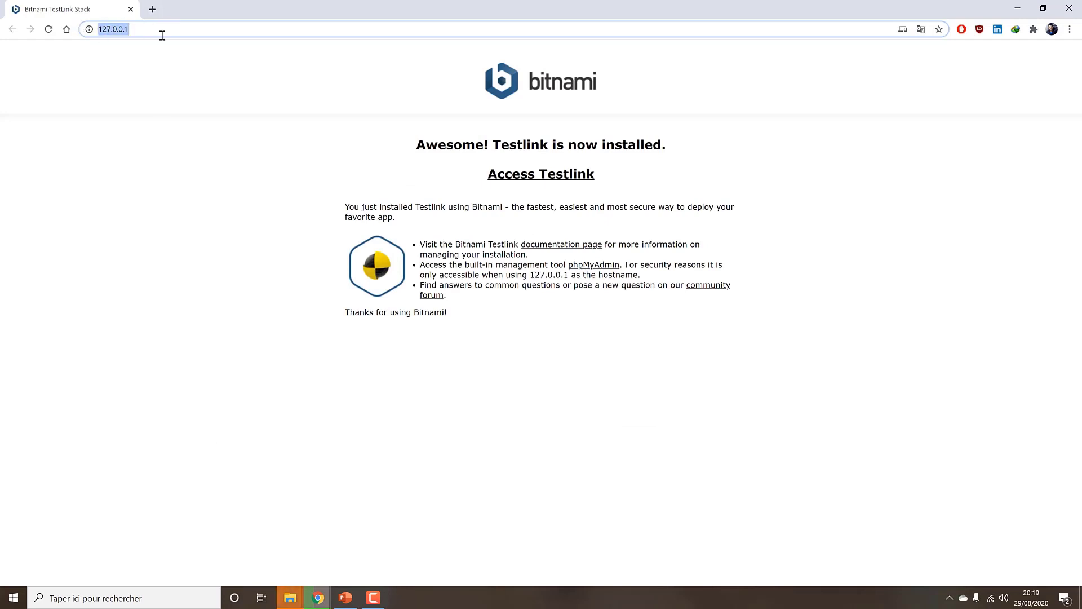
pyautogui.click(162, 35)
pyautogui.hotkey('ctrl', 'a')
pyautogui.write('local')
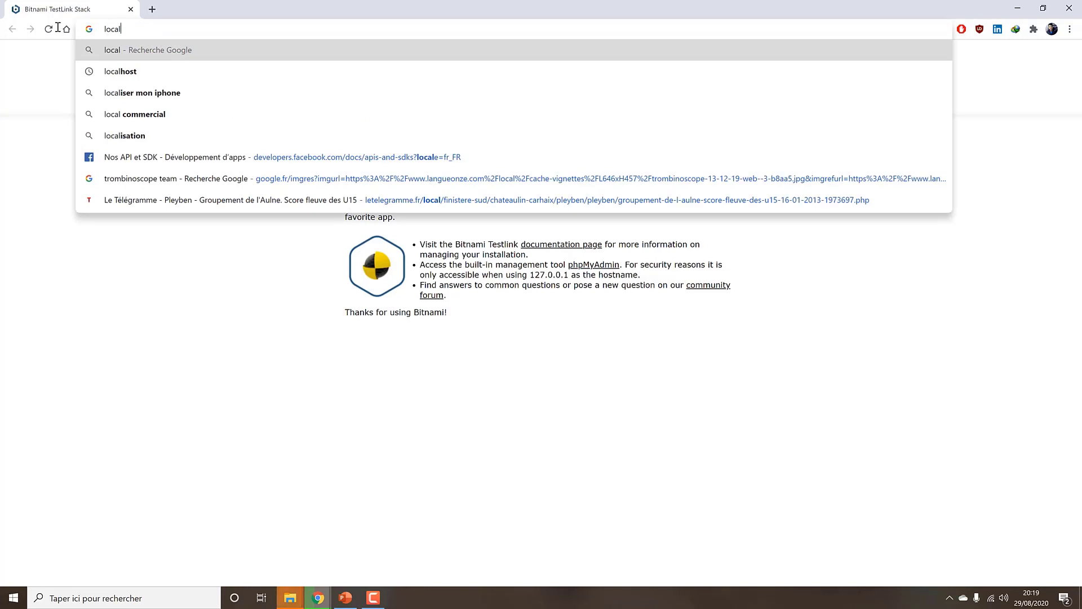
pyautogui.press('Down')
pyautogui.press('Return')
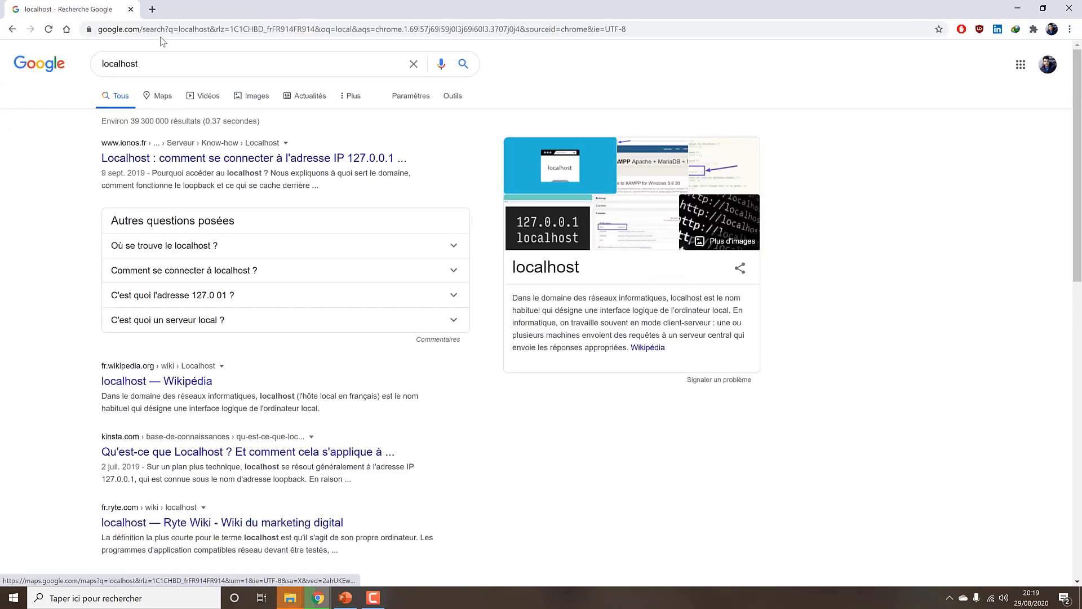
pyautogui.click(160, 30)
pyautogui.write('tt')
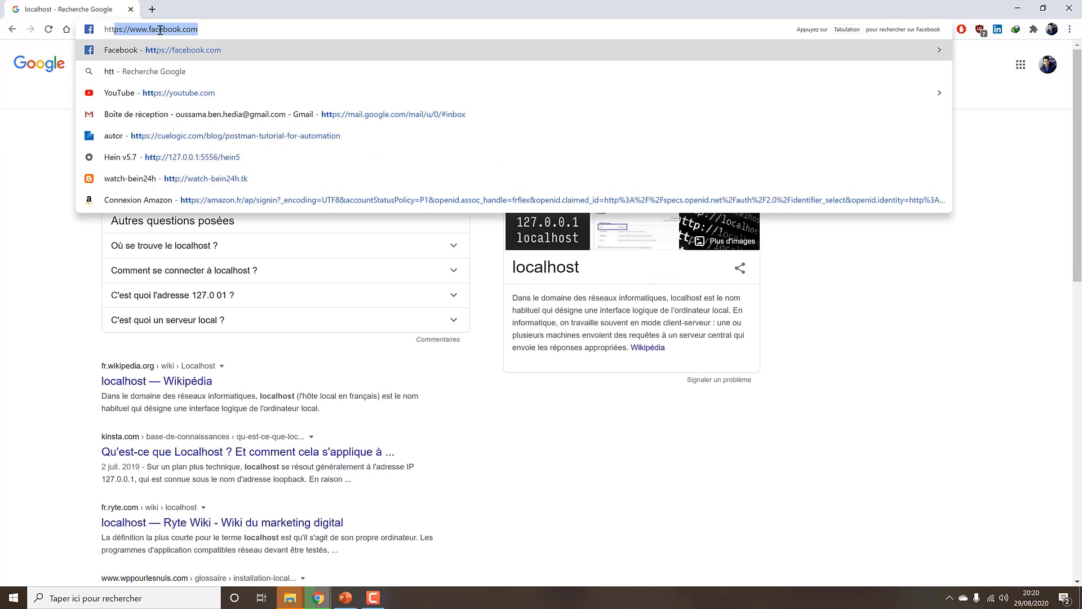
pyautogui.press('Down')
pyautogui.press('Down')
pyautogui.press('BackSpace')
pyautogui.press('BackSpace')
pyautogui.press('BackSpace')
pyautogui.press('BackSpace')
pyautogui.press('BackSpace')
pyautogui.press('BackSpace')
pyautogui.press('BackSpace')
pyautogui.press('BackSpace')
pyautogui.press('BackSpace')
pyautogui.press('BackSpace')
pyautogui.press('BackSpace')
pyautogui.press('BackSpace')
pyautogui.press('BackSpace')
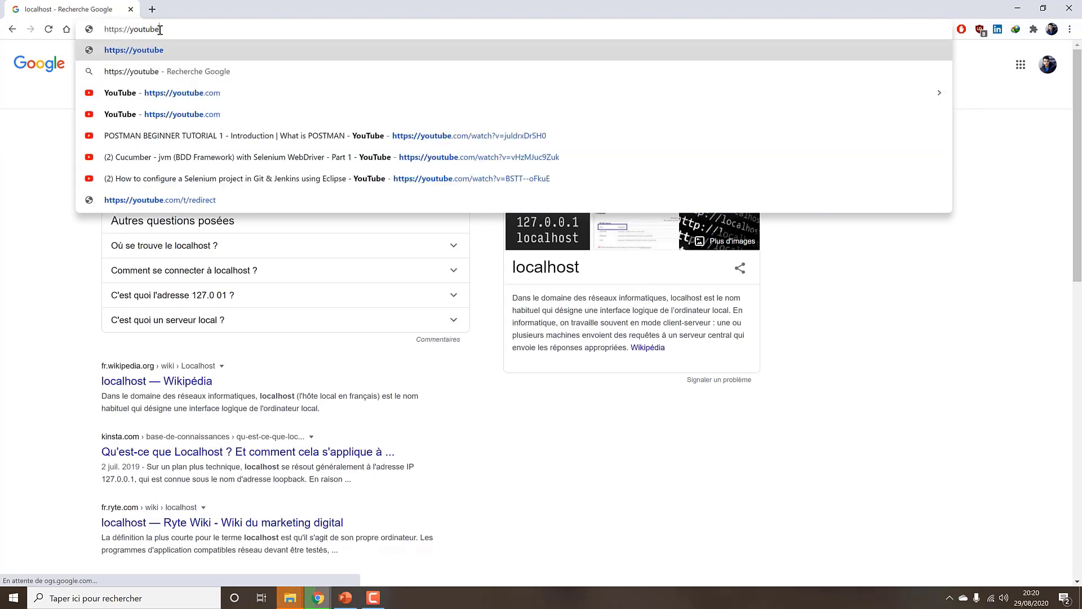
pyautogui.write('//l')
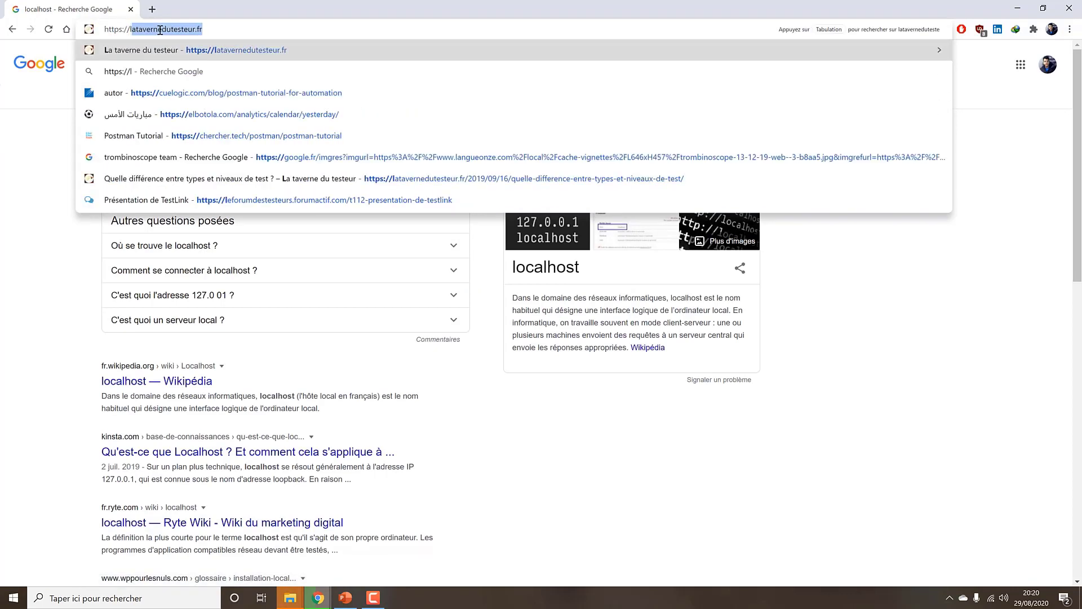
pyautogui.write('ocalhost')
pyautogui.press('Return')
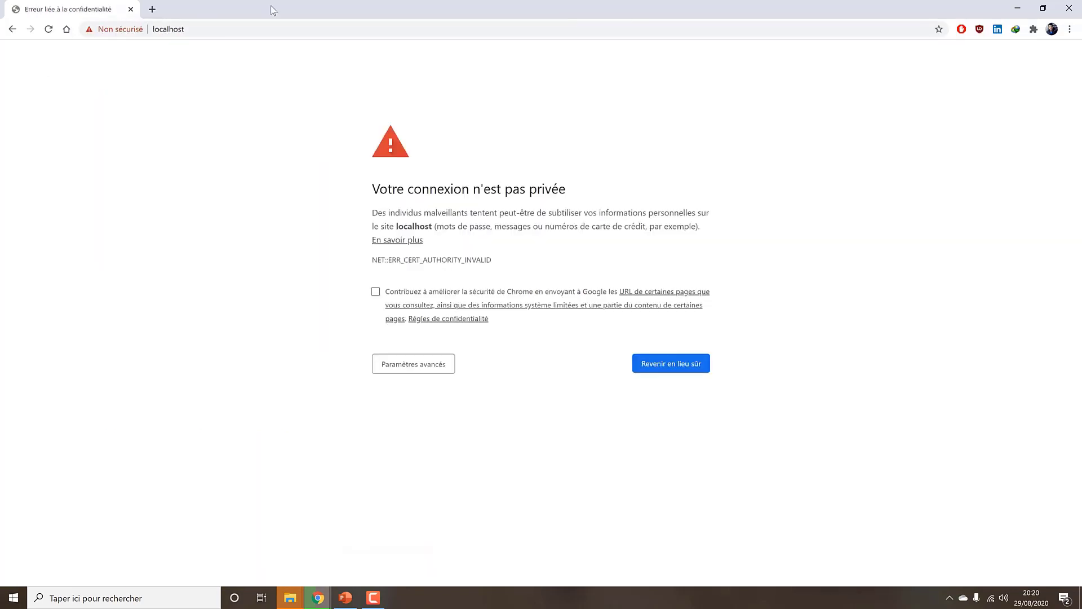
pyautogui.click(435, 364)
pyautogui.click(461, 464)
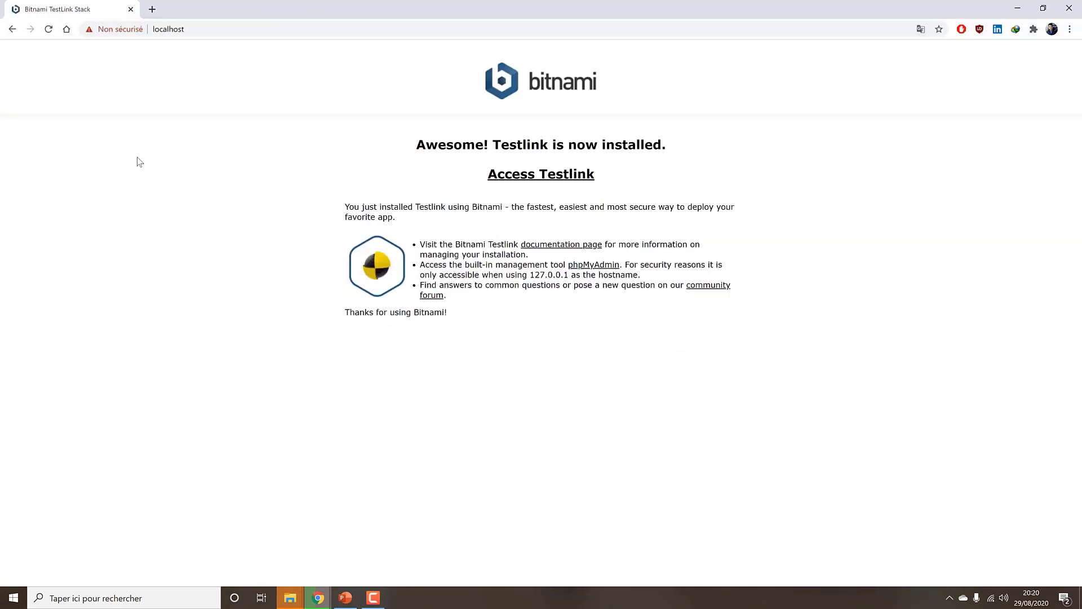
pyautogui.click(300, 24)
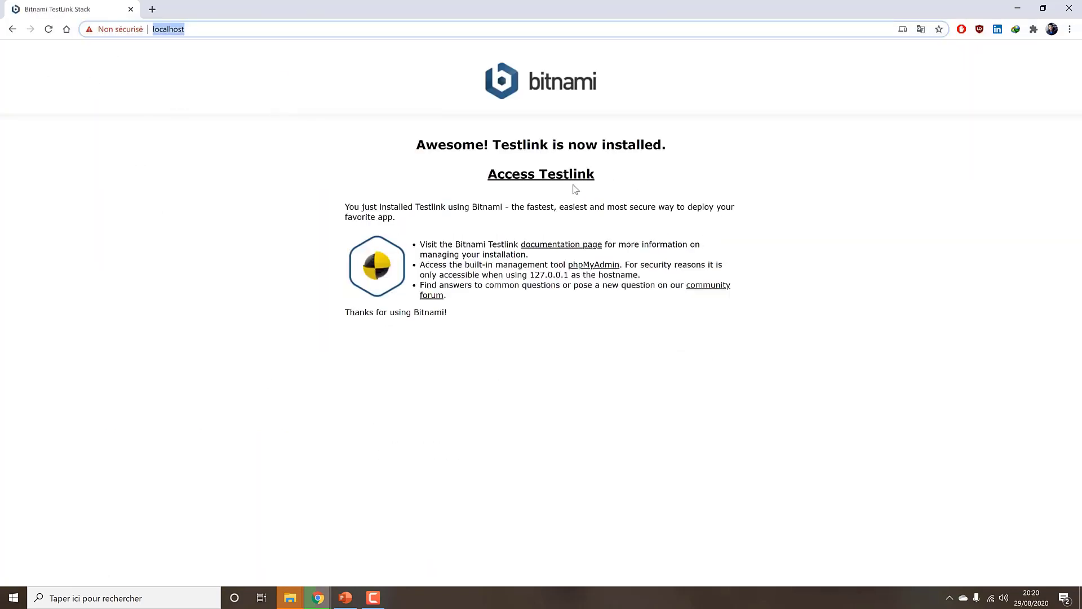
pyautogui.write('http://127.0.0.1/')
pyautogui.press('Return')
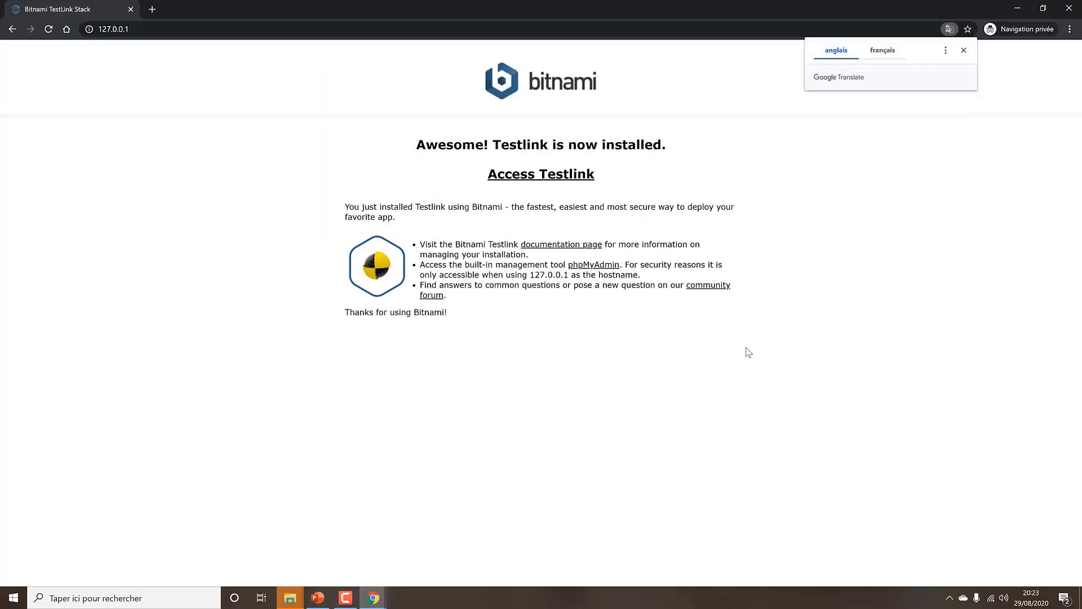
# Dismiss the translation popup and log into phpMyAdmin as user root with its password
pyautogui.click(750, 358)
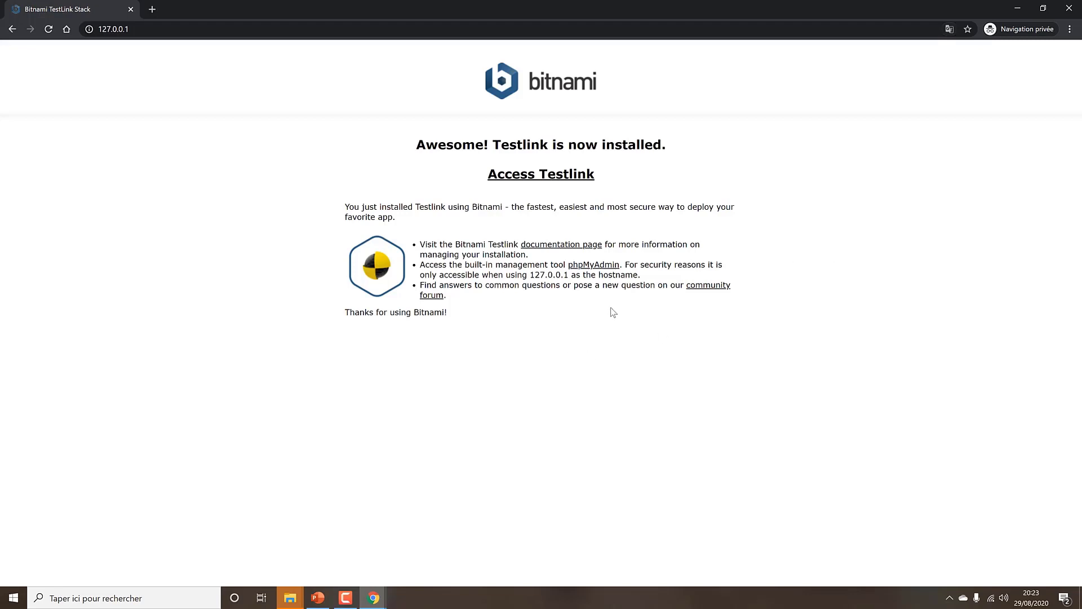
pyautogui.click(617, 266)
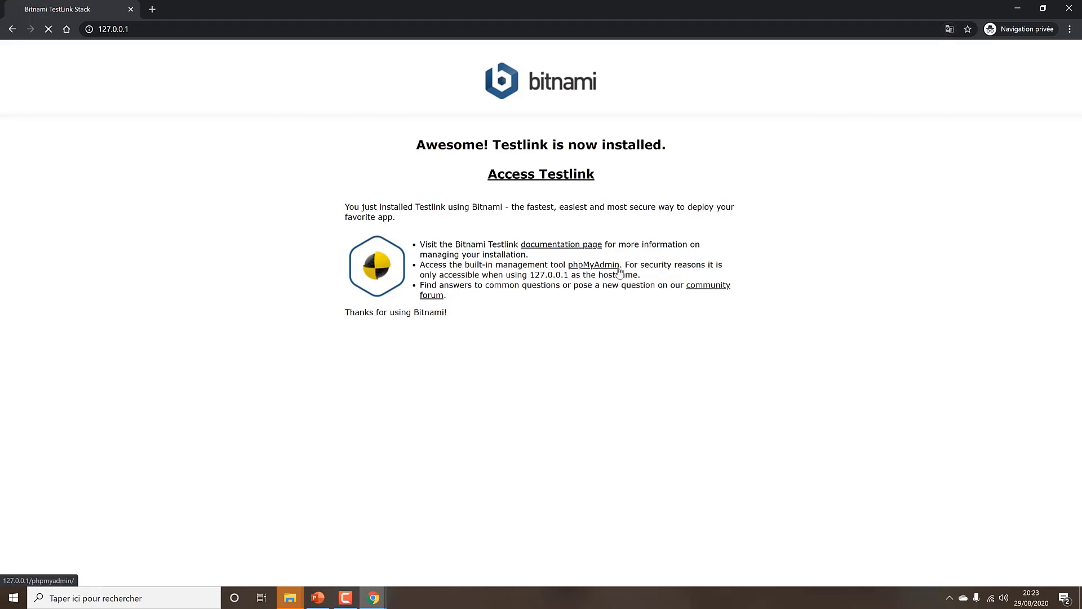
pyautogui.click(580, 231)
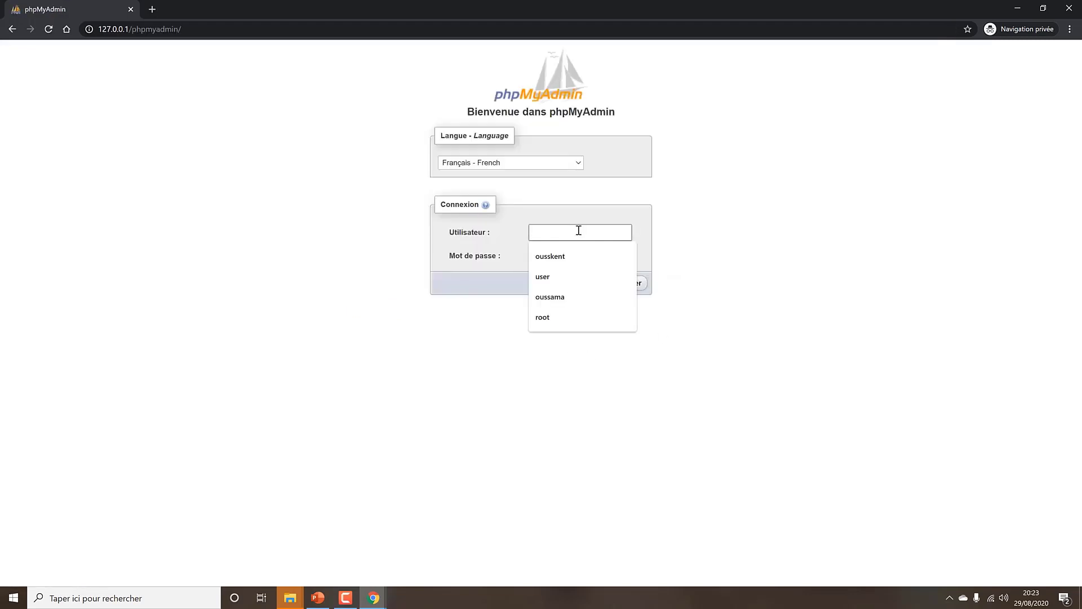
pyautogui.click(830, 232)
pyautogui.click(629, 233)
pyautogui.write('root')
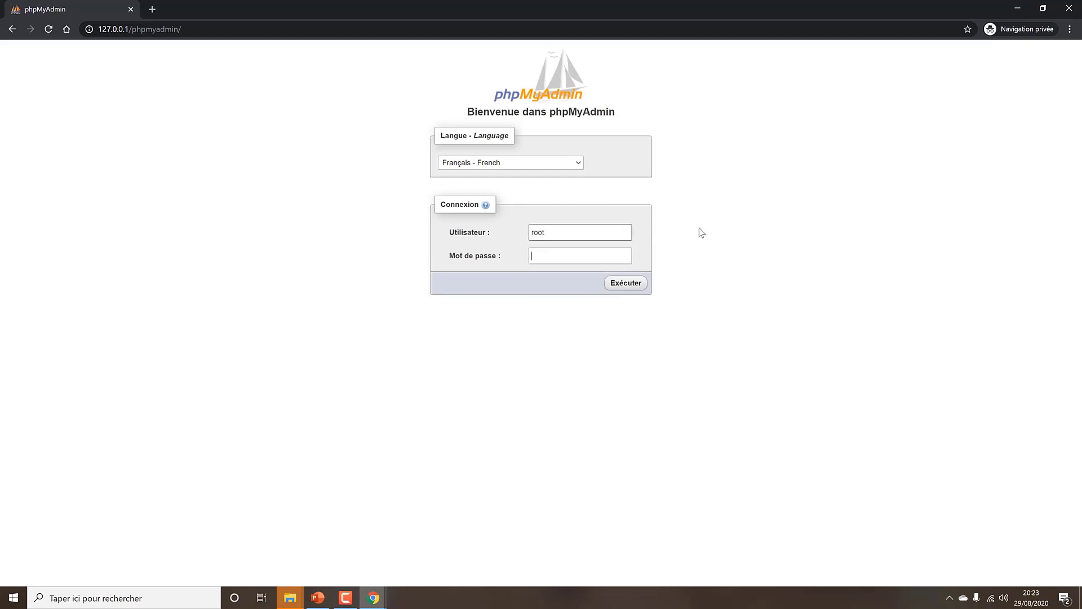
pyautogui.press('Tab')
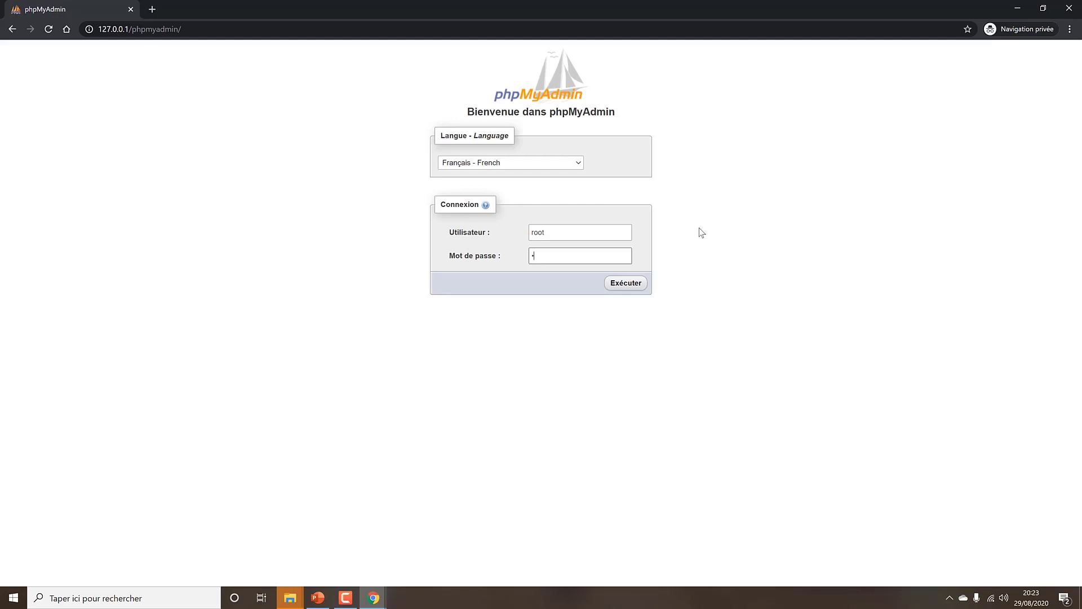
pyautogui.write('root')
pyautogui.press('Return')
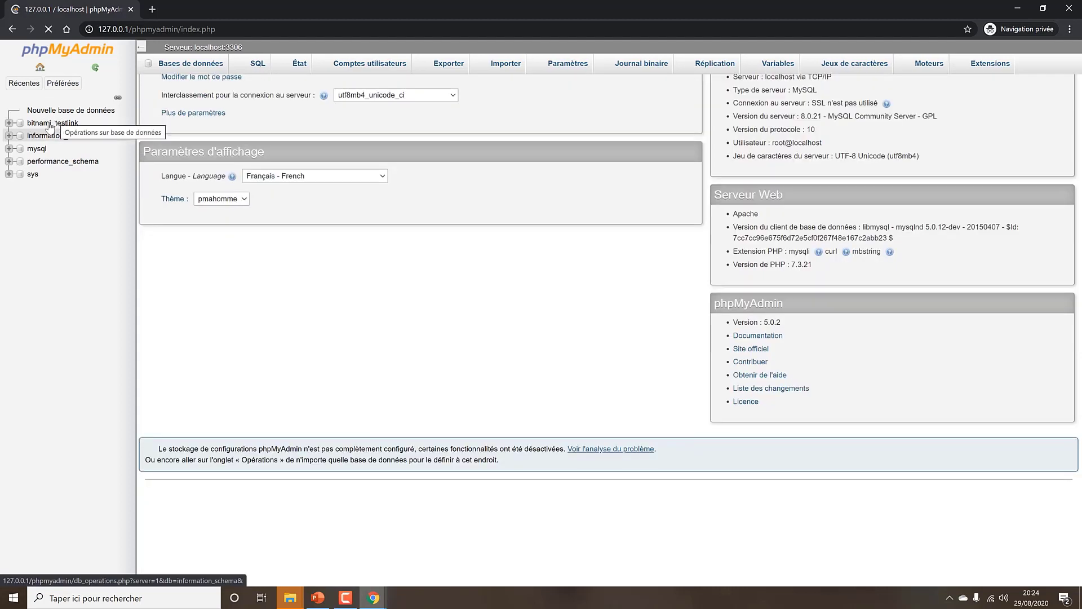
# Check the bitnami_testlink database, then strip the phpMyAdmin path to return to 127.0.0.1
pyautogui.click(73, 130)
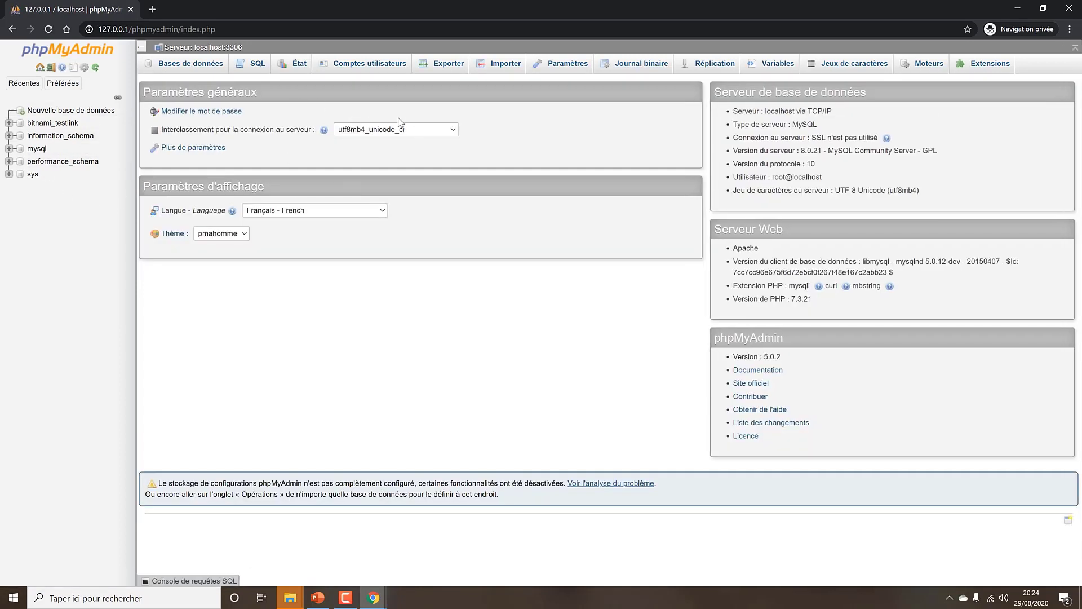
pyautogui.moveTo(132, 29); pyautogui.dragTo(306, 29)
pyautogui.press('BackSpace')
pyautogui.press('Return')
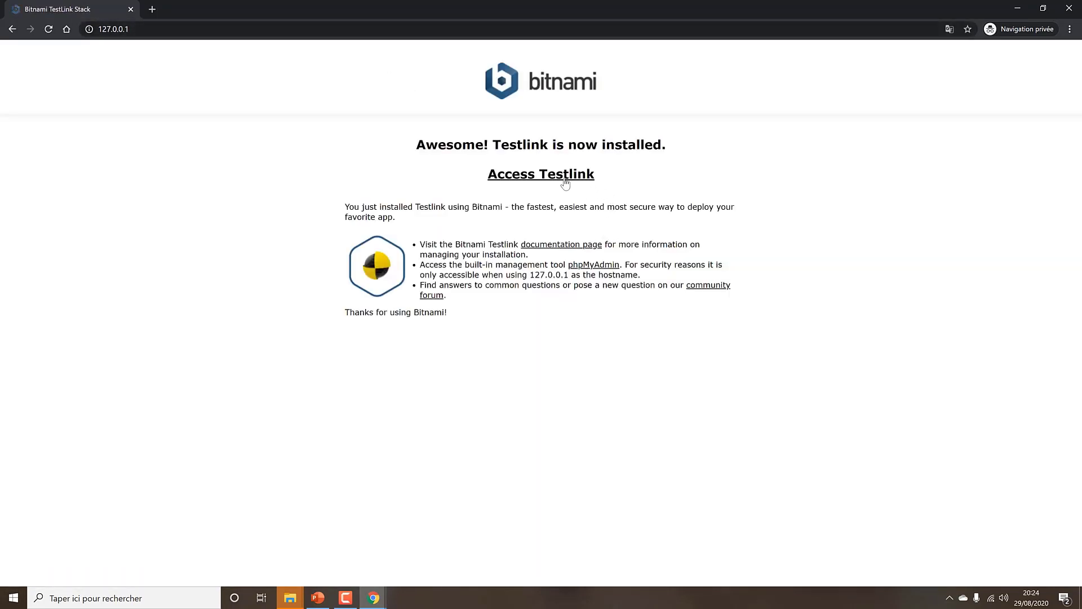
# Open TestLink's new-user form and enter a username and the password twice
pyautogui.click(501, 174)
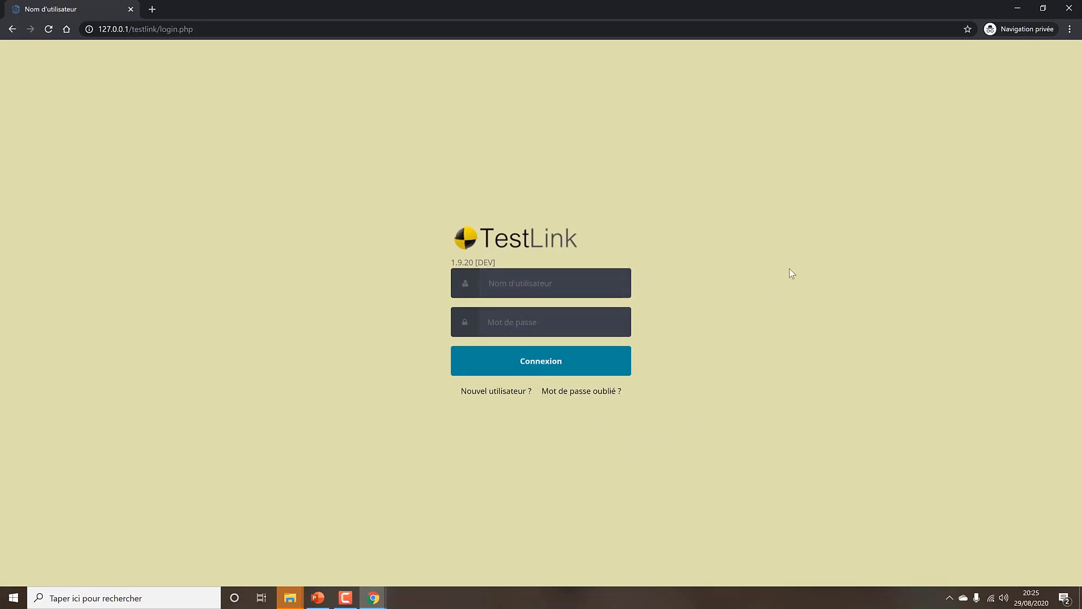
pyautogui.click(484, 391)
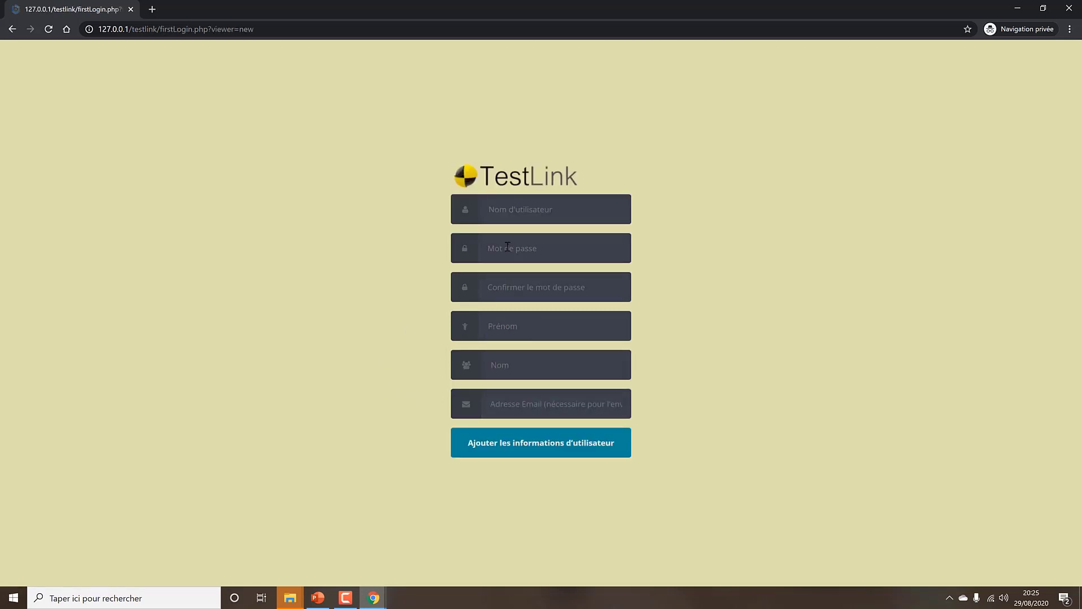
pyautogui.click(531, 212)
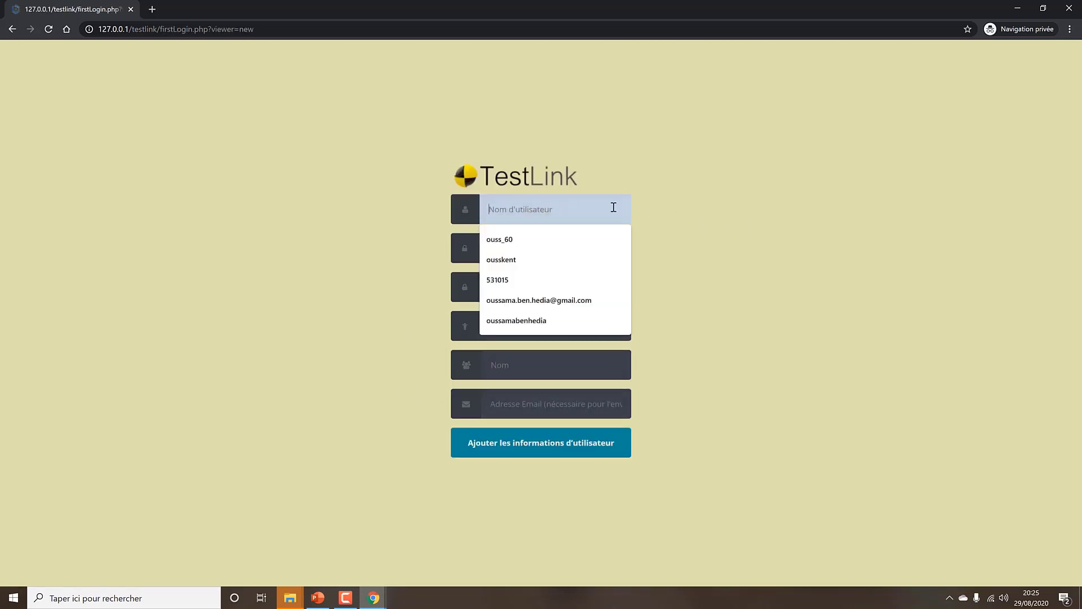
pyautogui.write('ousskent')
pyautogui.press('Tab')
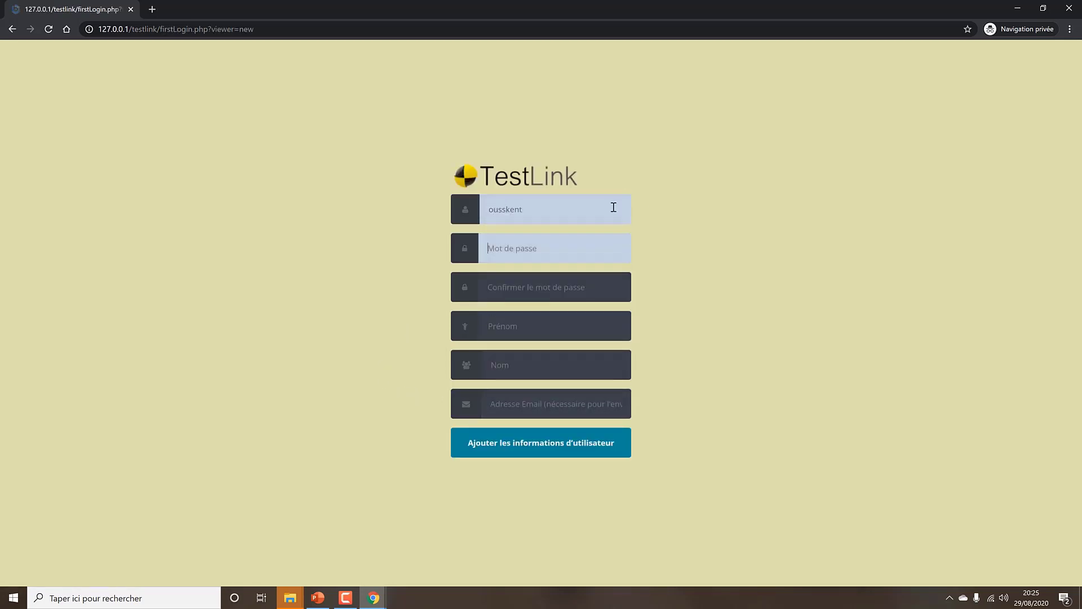
pyautogui.write('••••')
pyautogui.press('Tab')
pyautogui.write('••••')
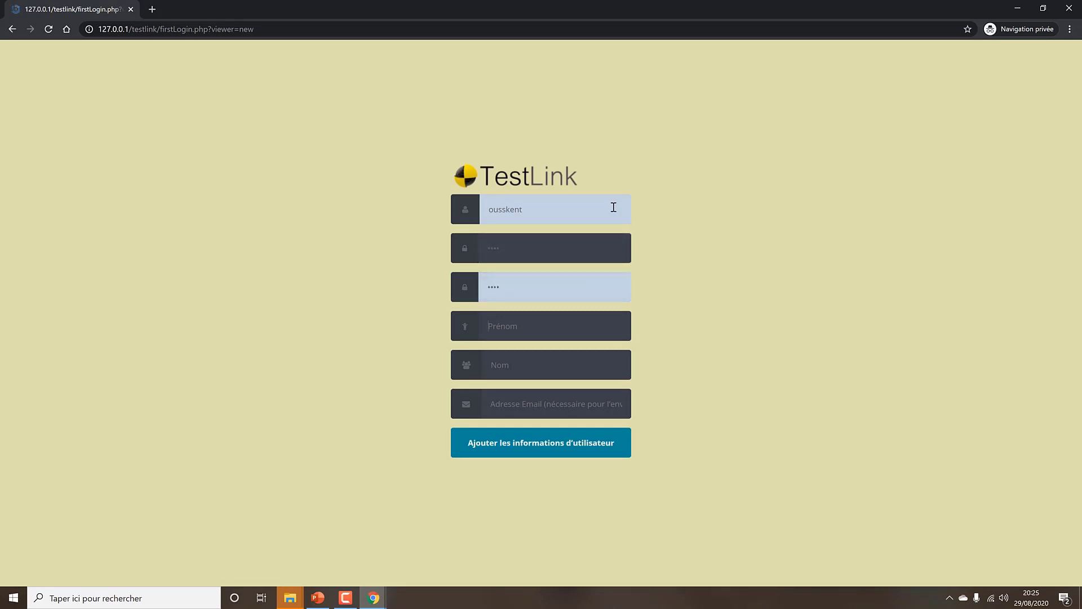
# Fill in the user's first name, last name and suggested e-mail address
pyautogui.press('Tab')
pyautogui.press('Tab')
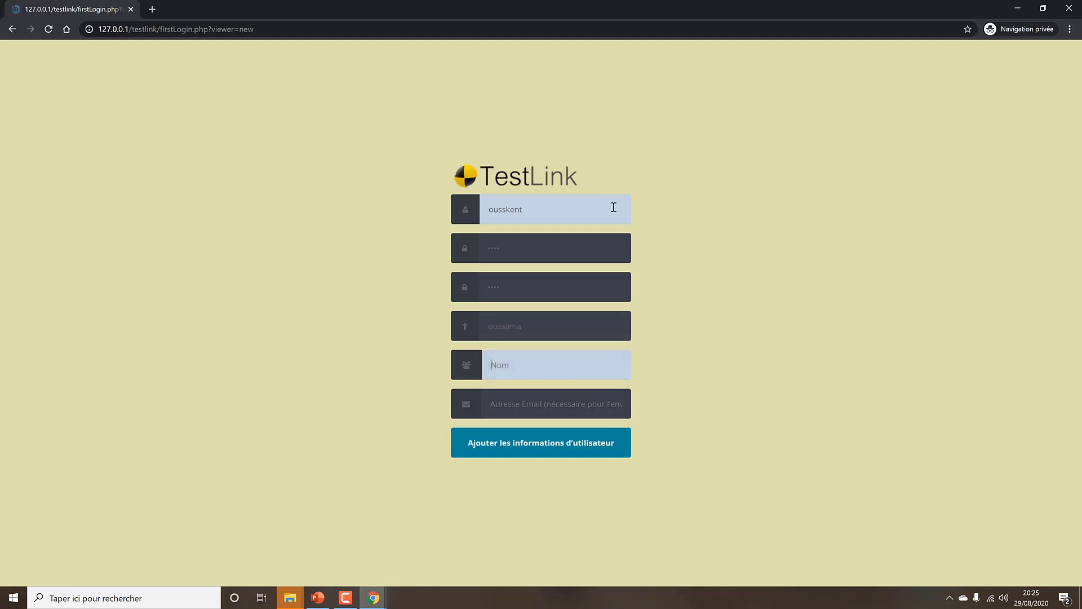
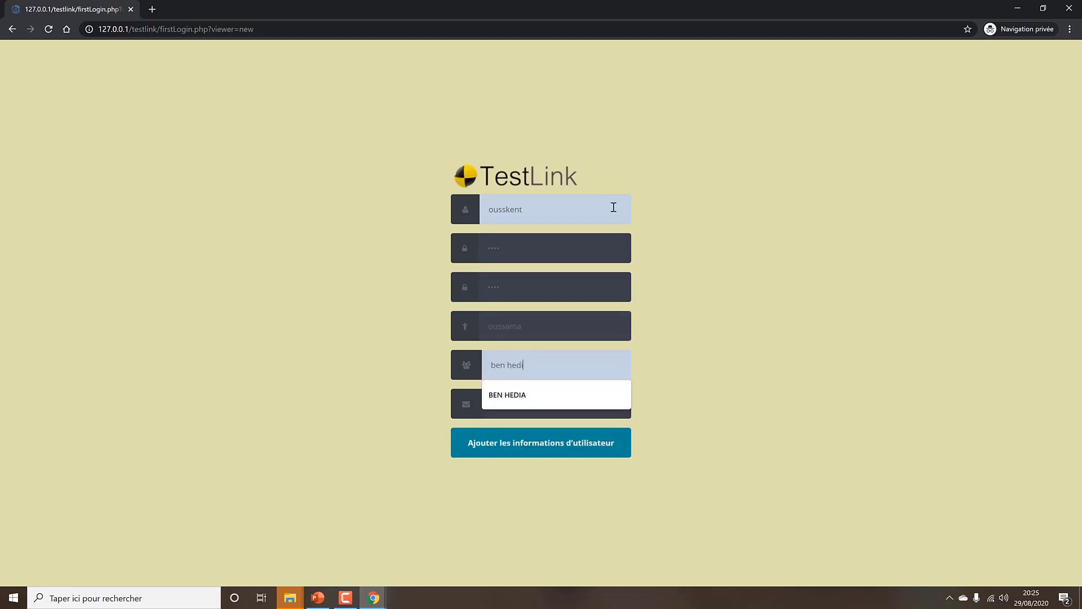
pyautogui.press('Tab')
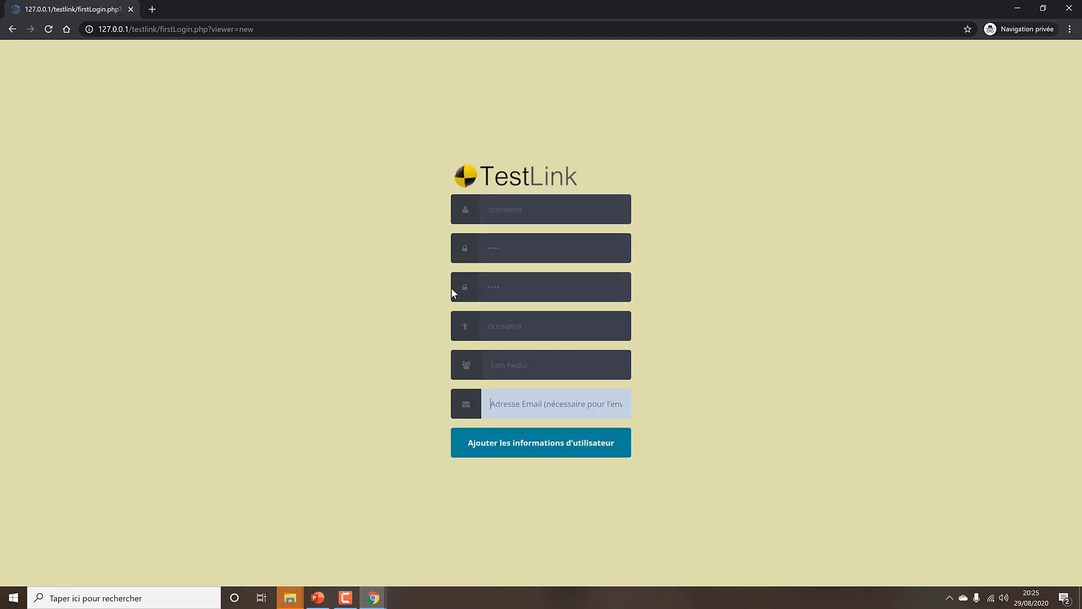
pyautogui.press('Down')
pyautogui.press('Down')
pyautogui.press('Return')
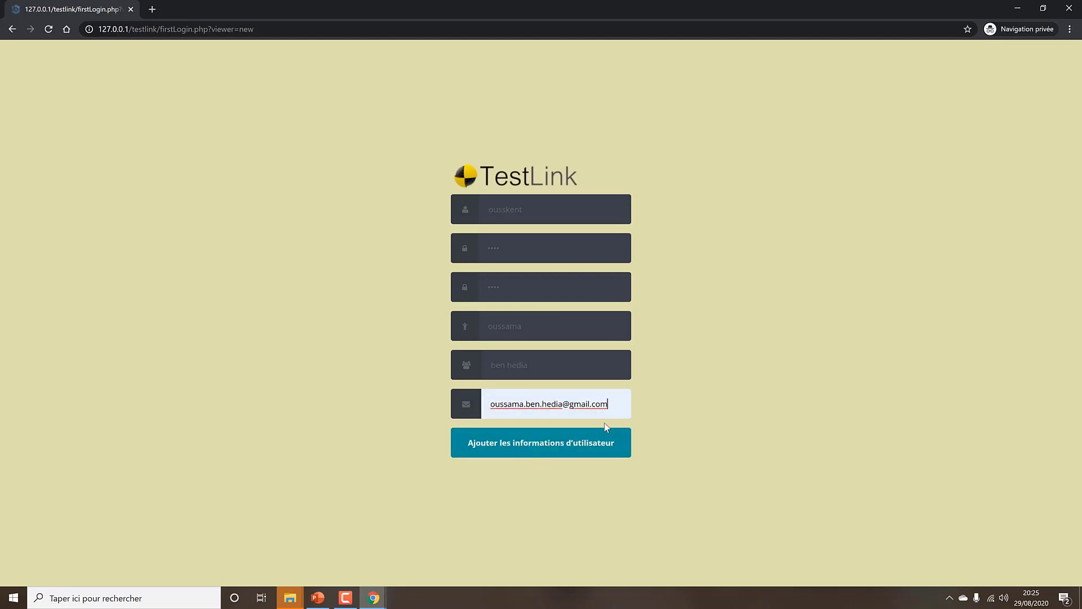
# Submit the new account, then sign in to TestLink with its username and password
pyautogui.click(529, 455)
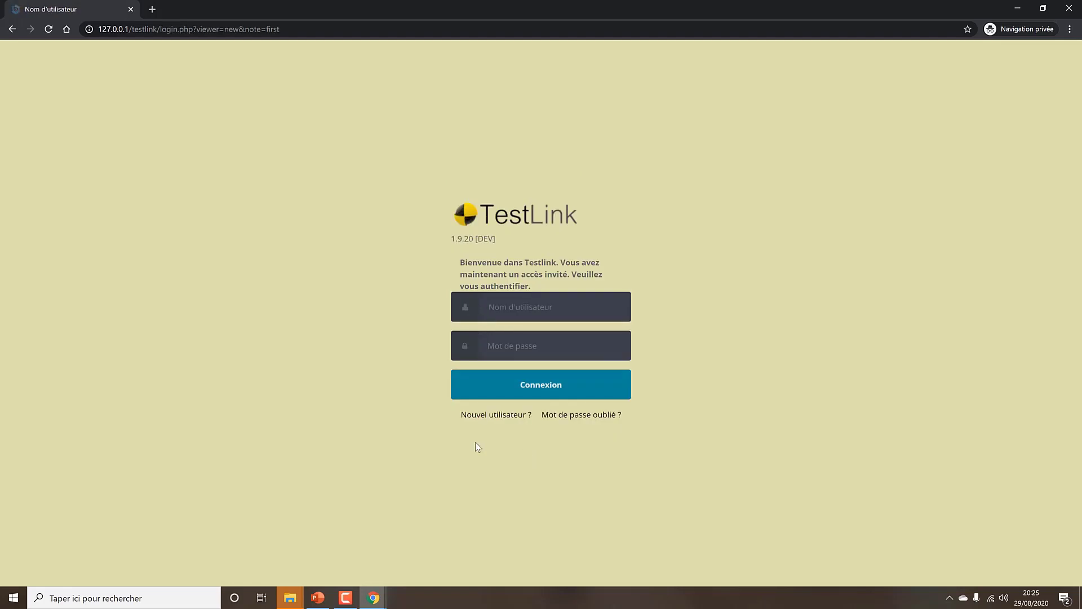
pyautogui.click(568, 307)
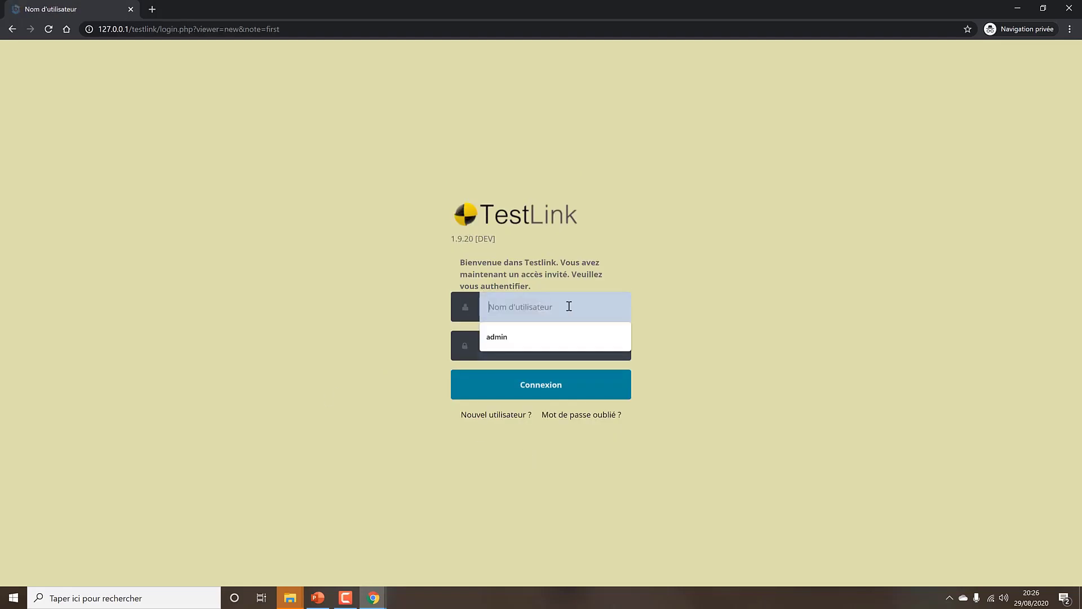
pyautogui.click(553, 299)
pyautogui.write('ou')
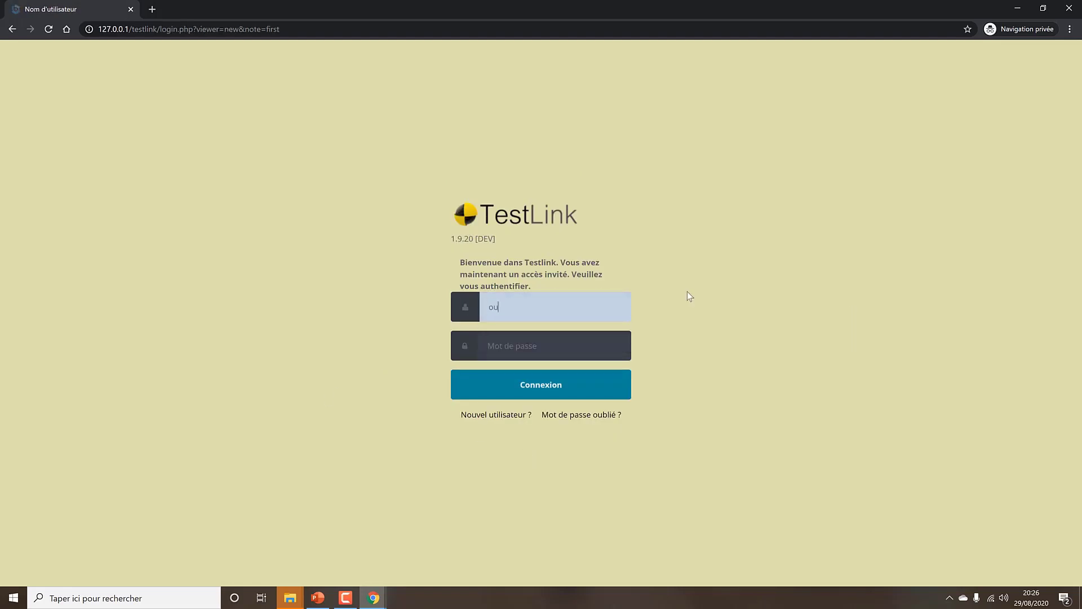
pyautogui.write('sskent')
pyautogui.press('Tab')
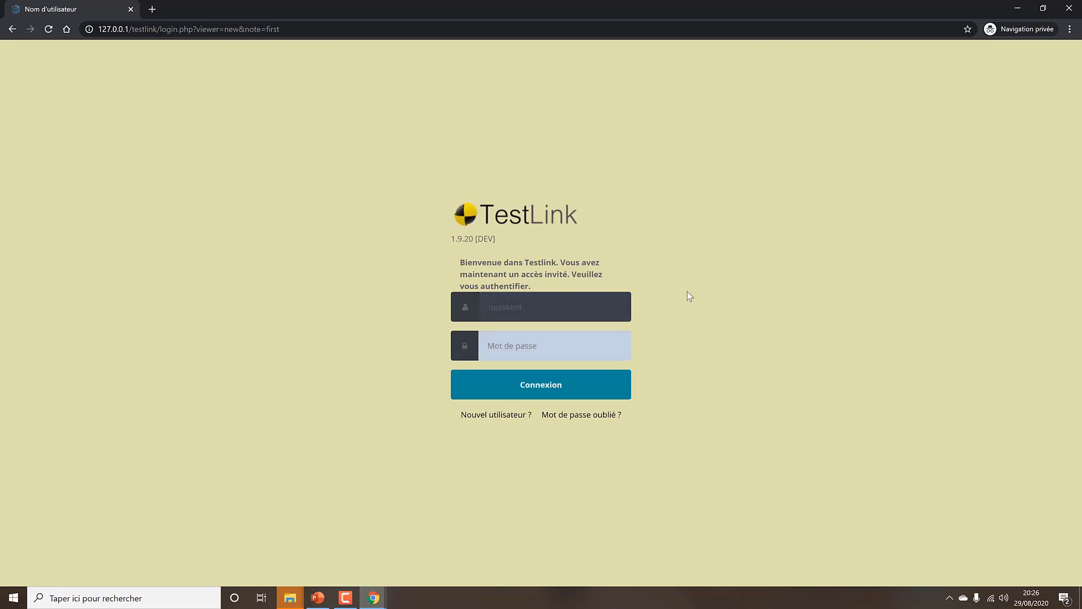
pyautogui.write('****')
pyautogui.press('Return')
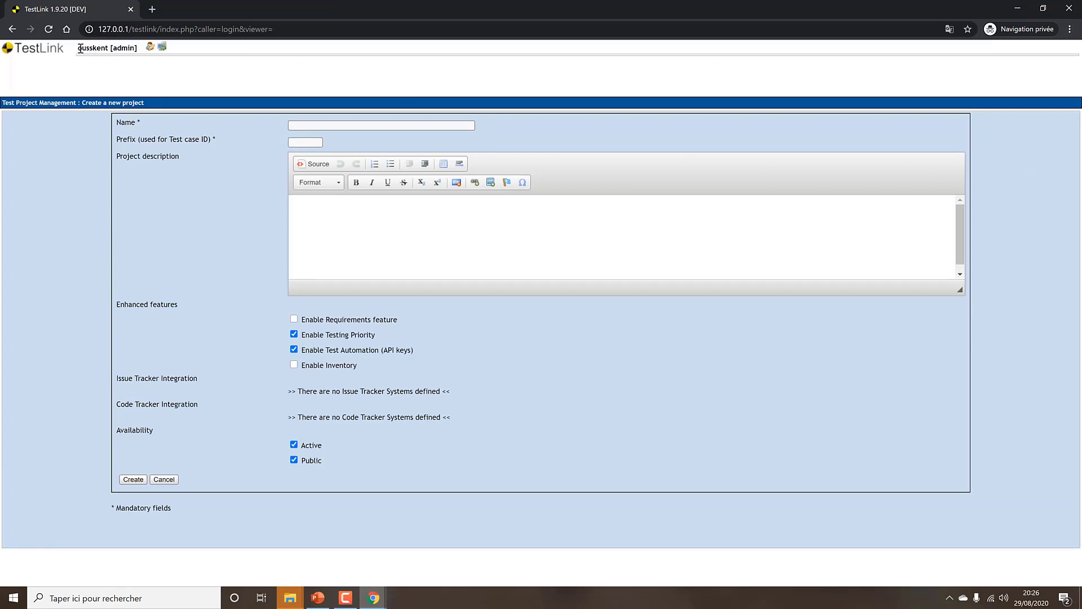
# Go to the TestLink home page and reload it as 127.0.0.1/testlink/ without index.php
pyautogui.moveTo(80, 49); pyautogui.dragTo(114, 48)
pyautogui.click(138, 48)
pyautogui.click(51, 56)
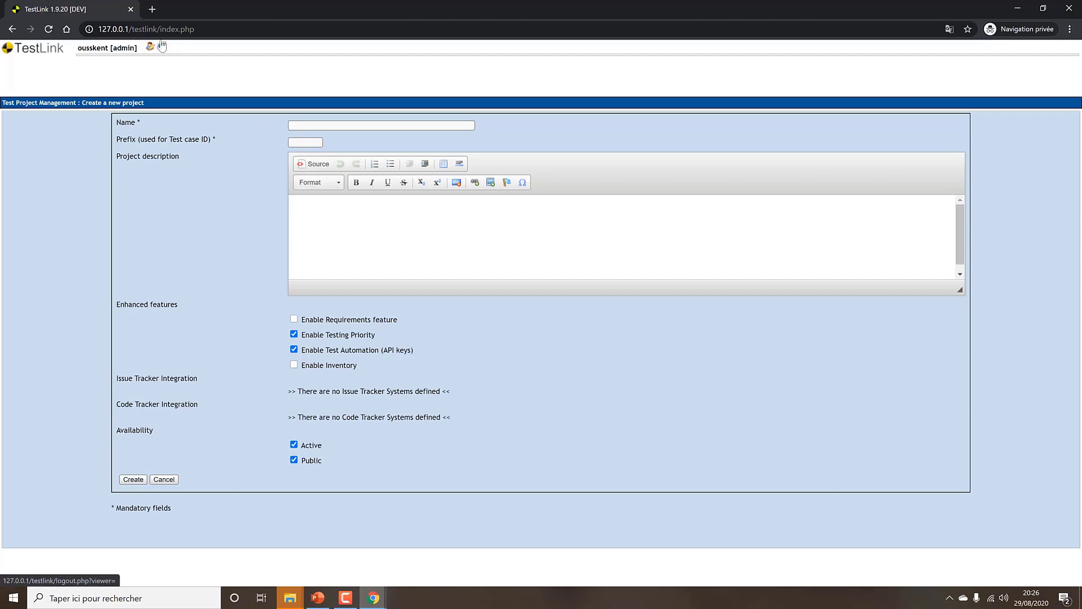
pyautogui.moveTo(160, 29); pyautogui.dragTo(341, 31)
pyautogui.press('BackSpace')
pyautogui.press('Return')
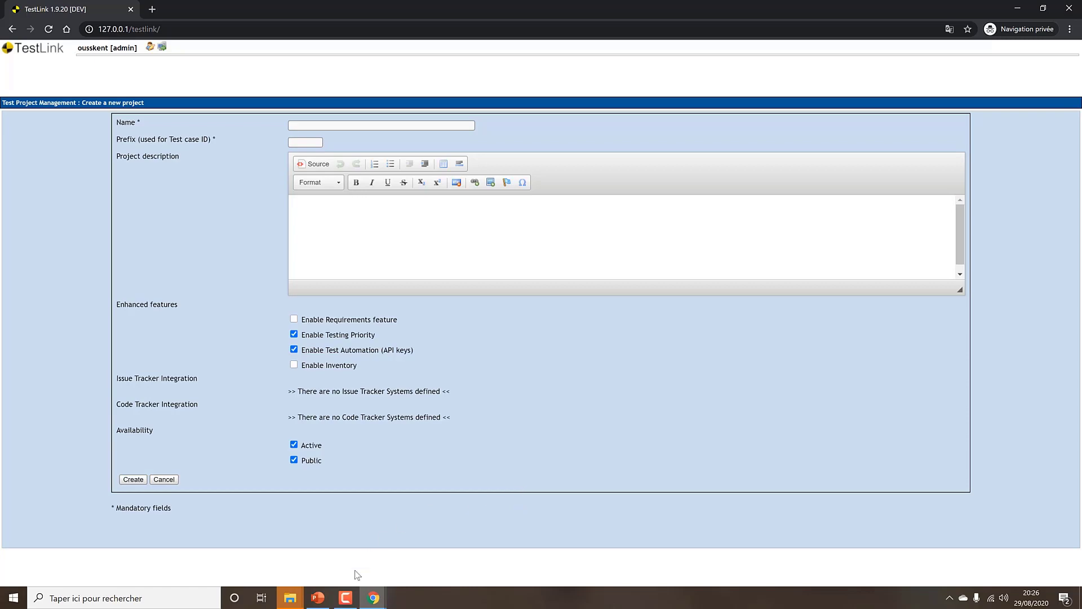
# Switch to the Ubuntu VM in VMware, launch Firefox, then minimize its window
pyautogui.click(345, 597)
pyautogui.click(1036, 559)
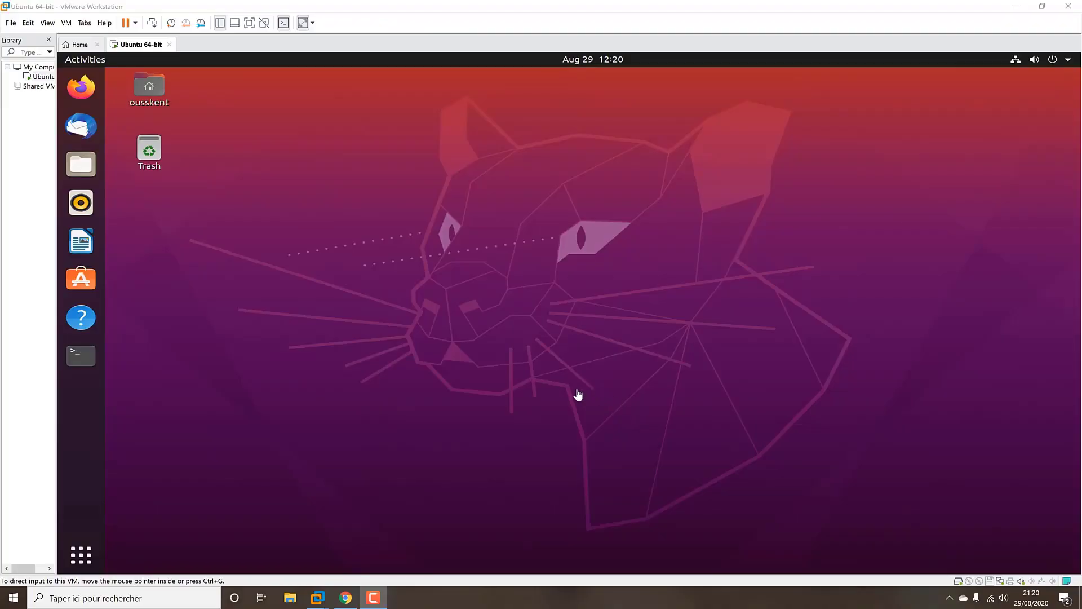
pyautogui.click(380, 591)
pyautogui.click(380, 591)
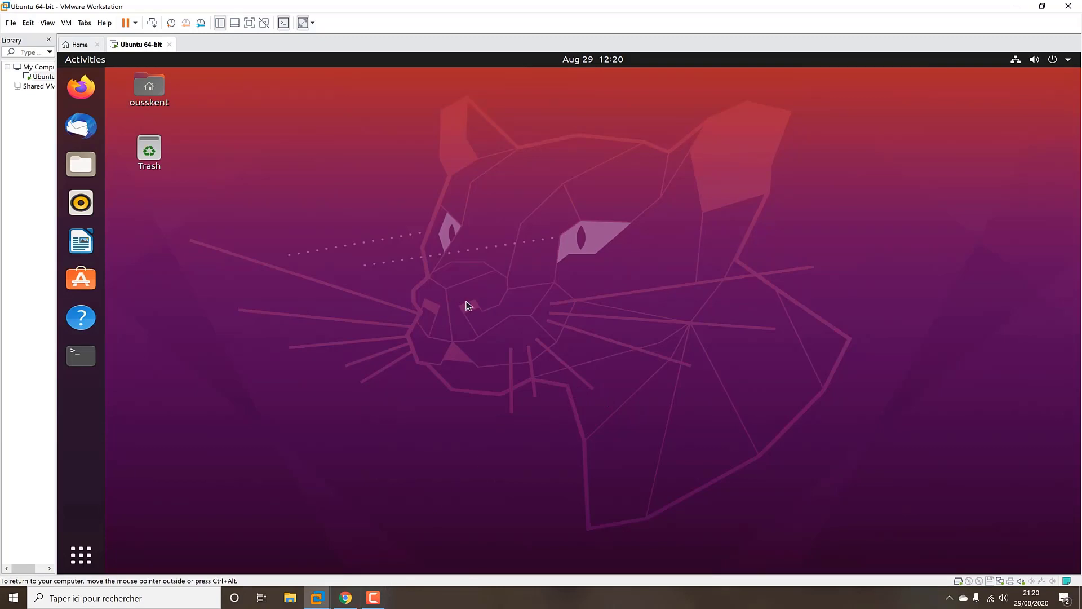
pyautogui.click(85, 88)
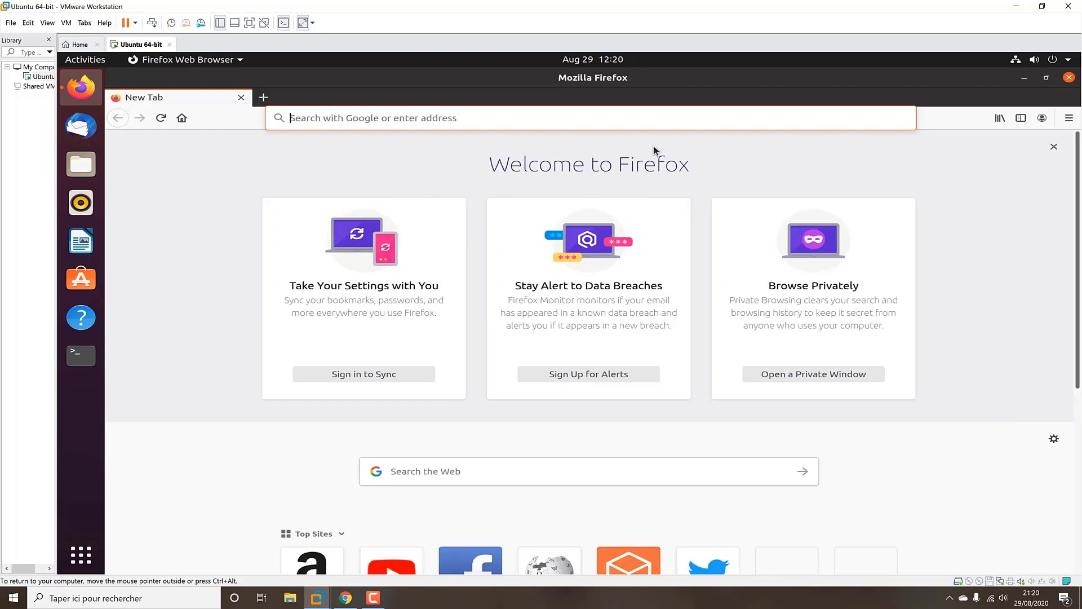
pyautogui.click(1024, 77)
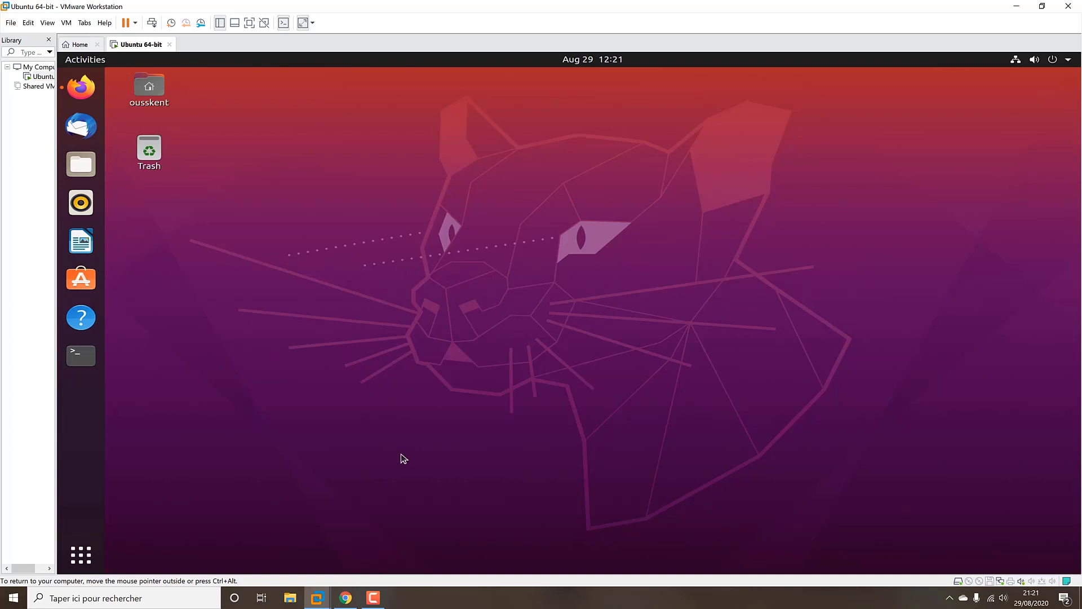
# Restore Firefox and search the web for 'testlink'
pyautogui.click(80, 88)
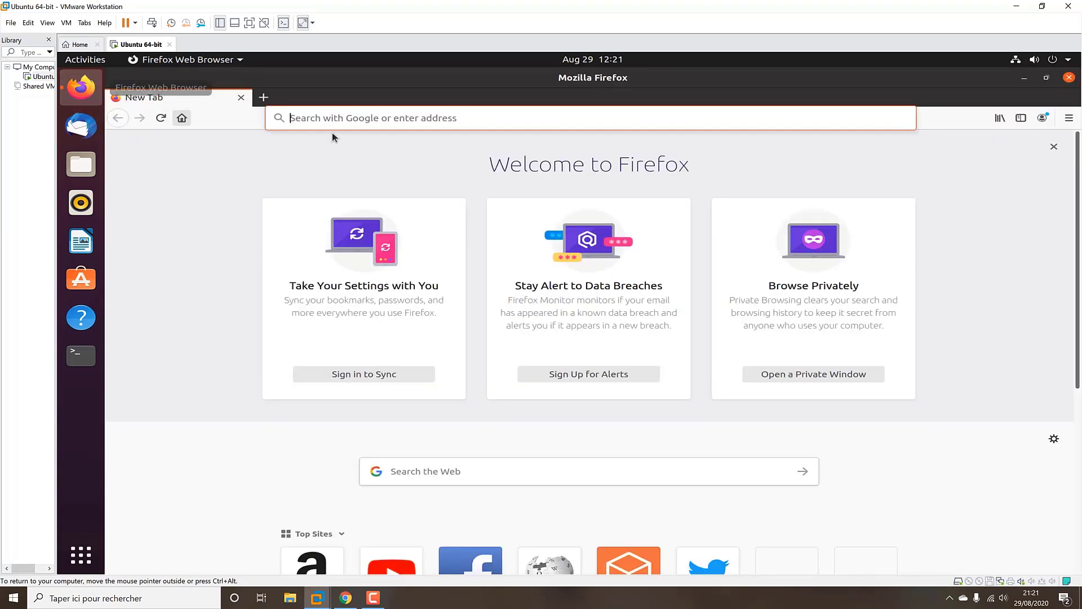
pyautogui.click(353, 121)
pyautogui.write('testl')
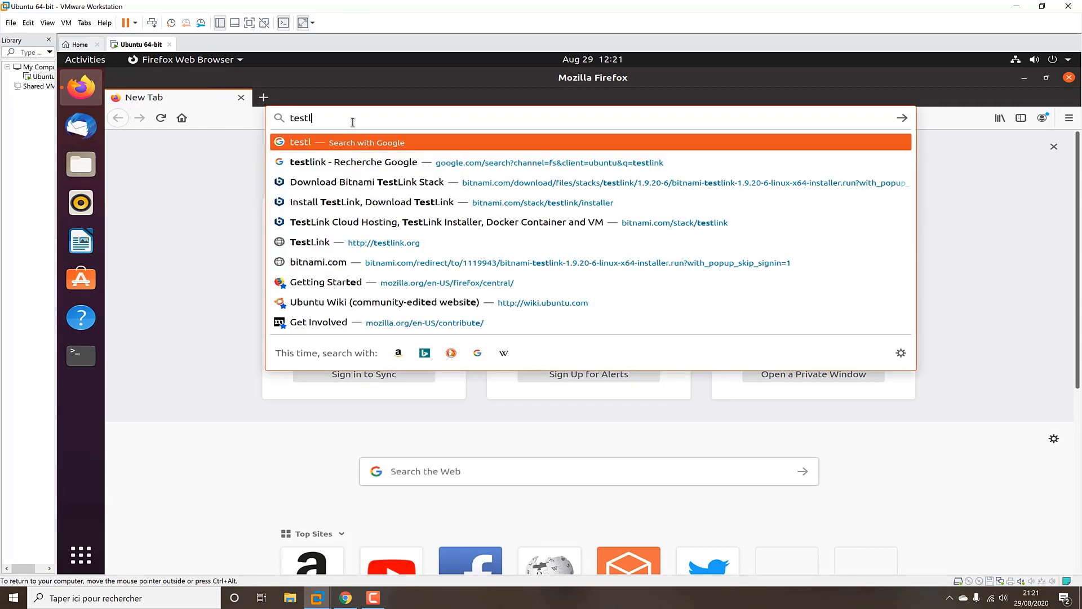
pyautogui.write('ink')
pyautogui.press('Return')
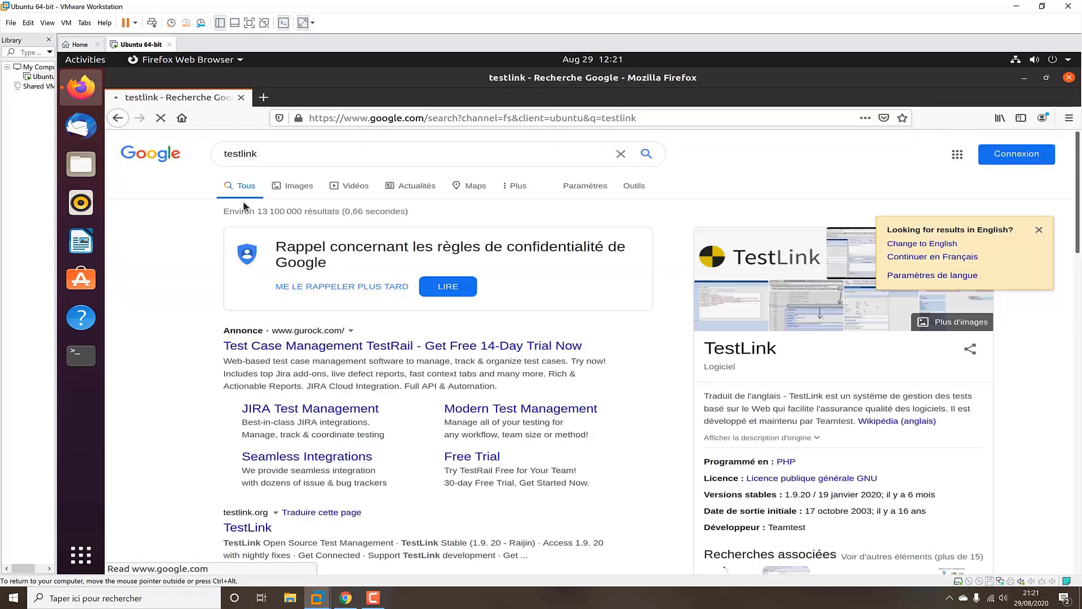
# Open the Bitnami TestLink stack page, accept cookies, and show the Win/Mac/Linux installers
pyautogui.click(248, 527)
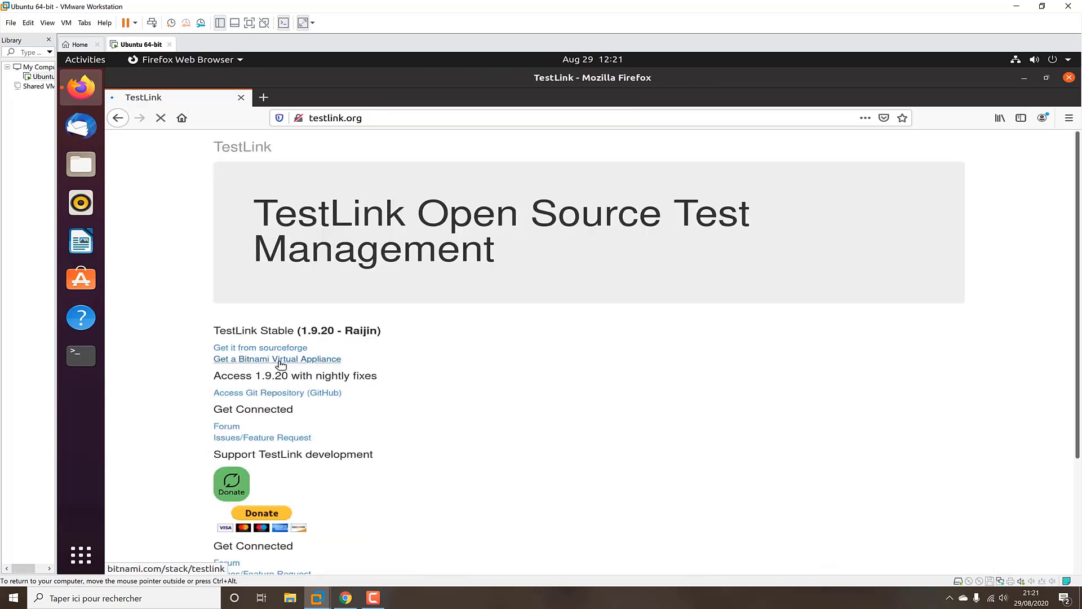
pyautogui.doubleClick(297, 359)
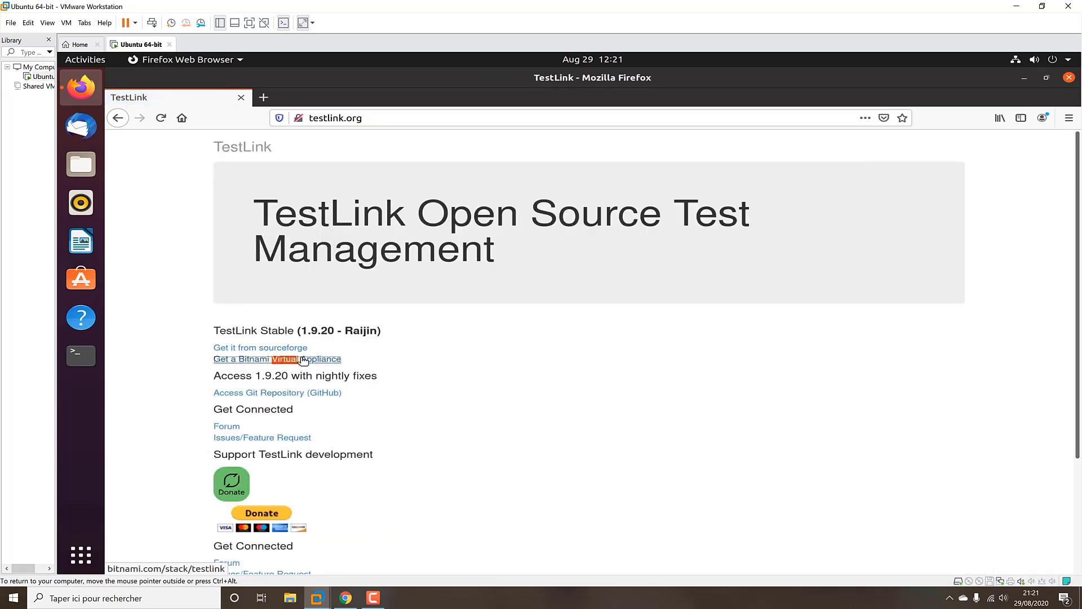
pyautogui.click(303, 359)
pyautogui.scroll(-1, 727, 395)
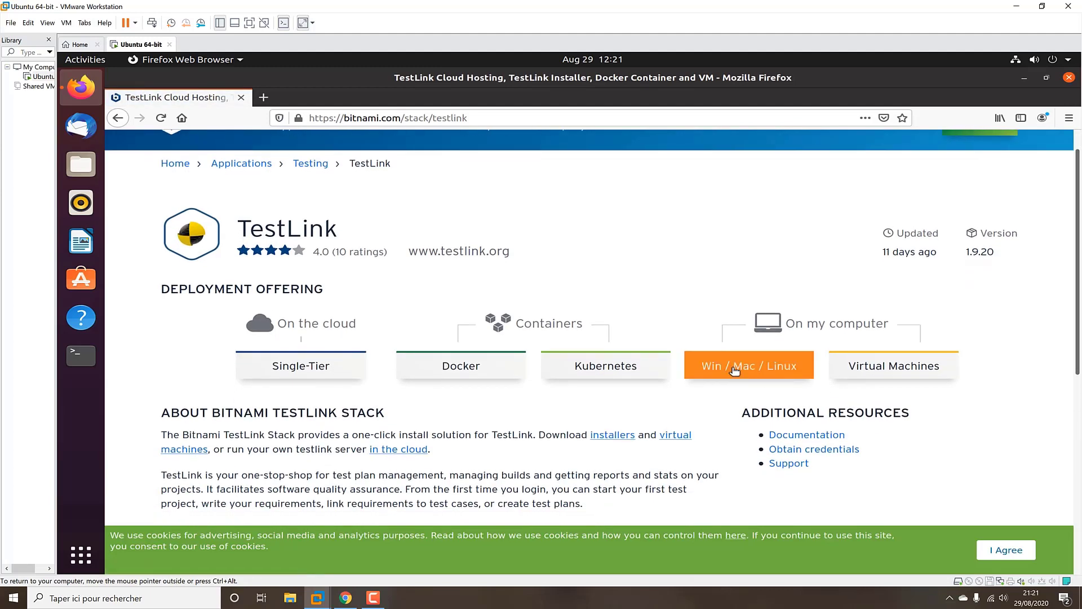
pyautogui.click(1006, 550)
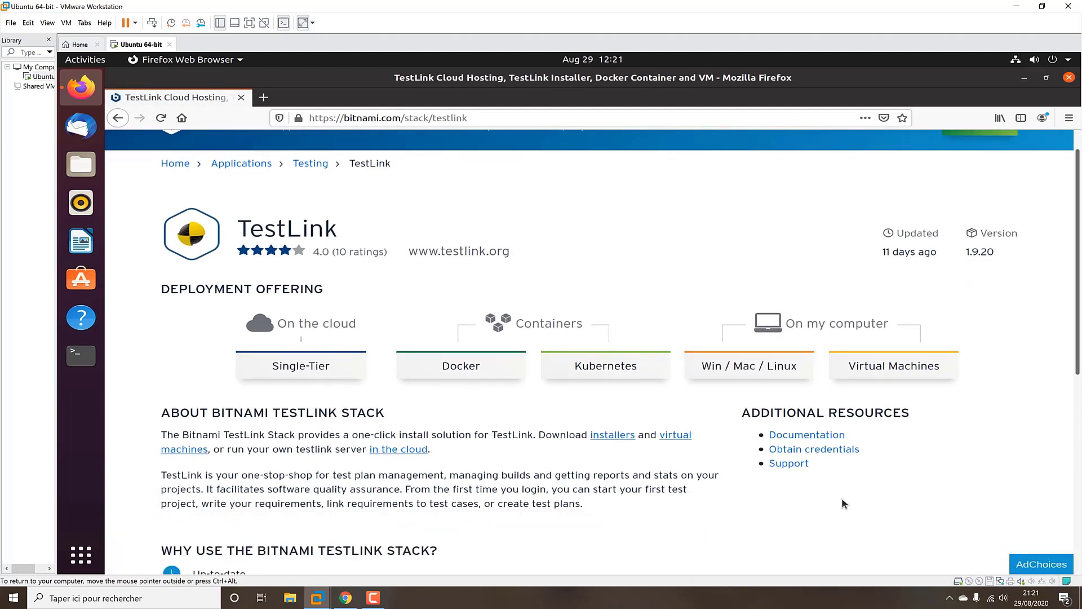
pyautogui.click(734, 371)
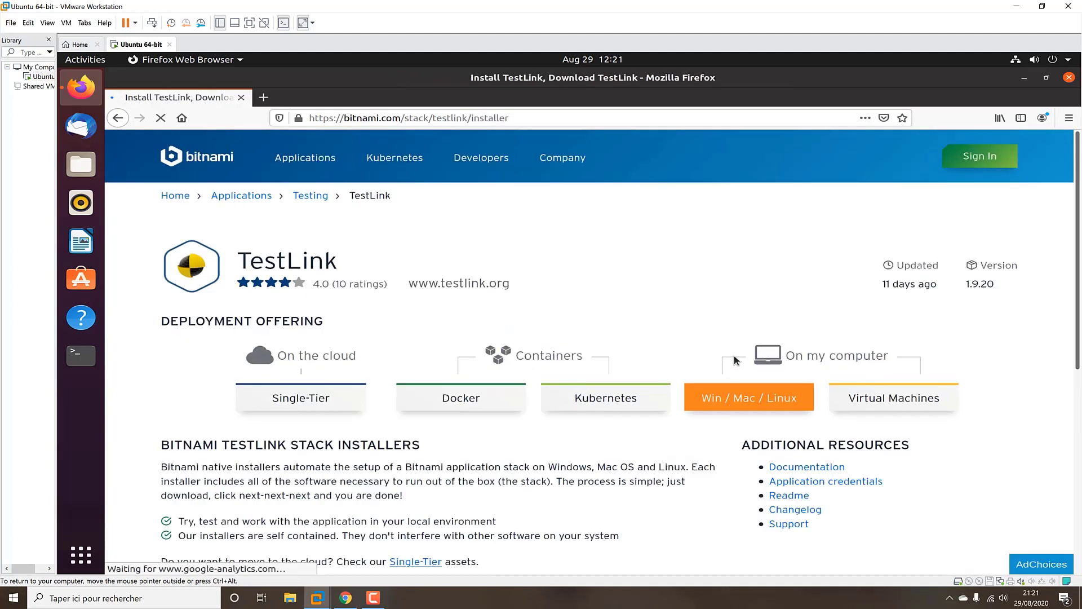
pyautogui.scroll(-3, 789, 310)
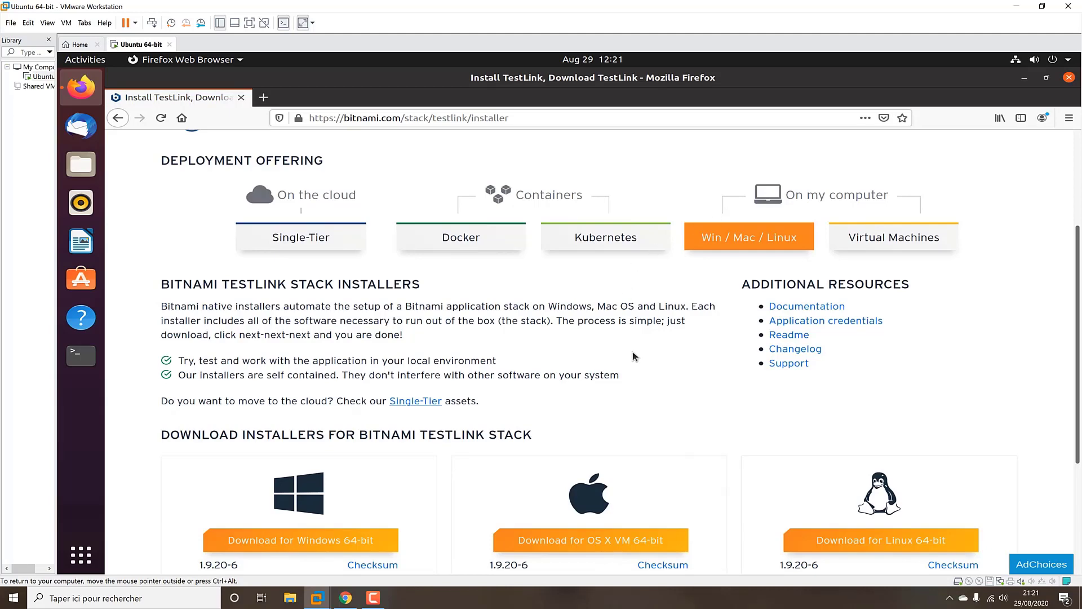
pyautogui.scroll(-1, 655, 384)
pyautogui.scroll(-1, 654, 381)
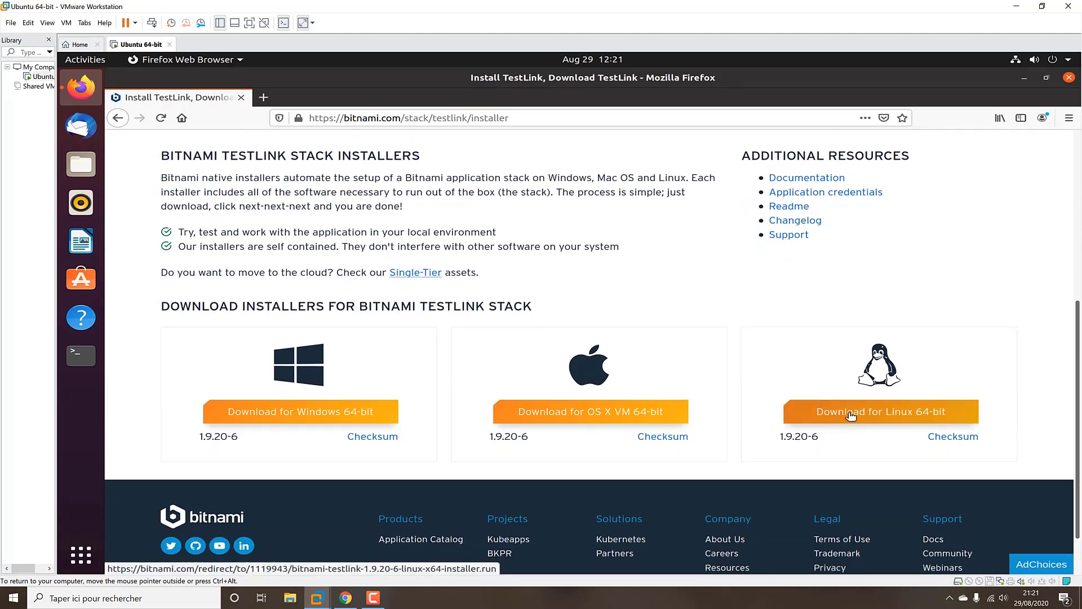
# Download the Linux 64-bit installer without signing in and save the file
pyautogui.click(851, 415)
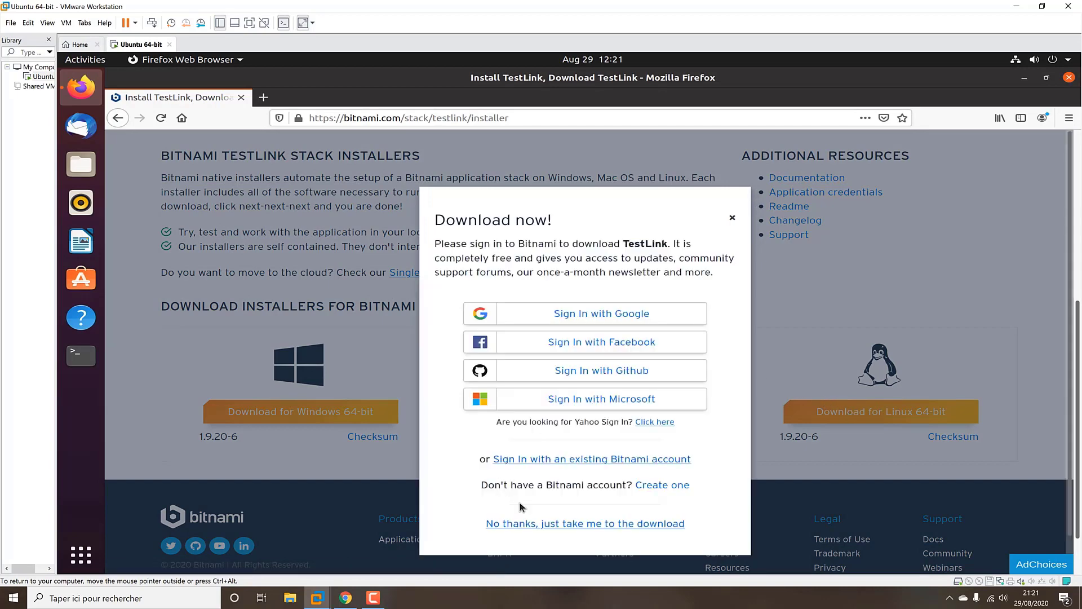
pyautogui.click(572, 488)
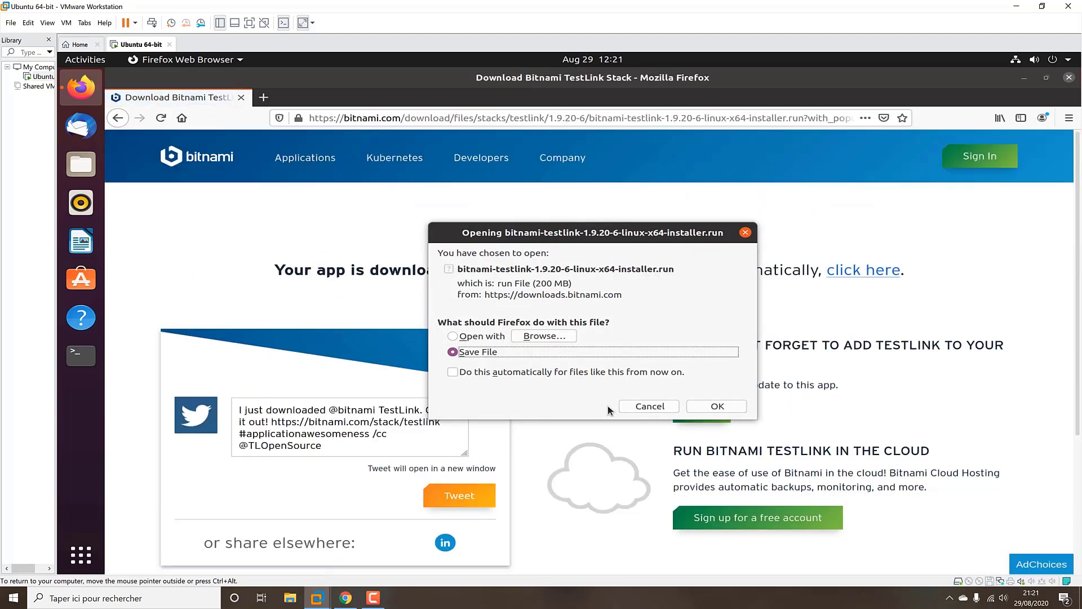
pyautogui.click(709, 405)
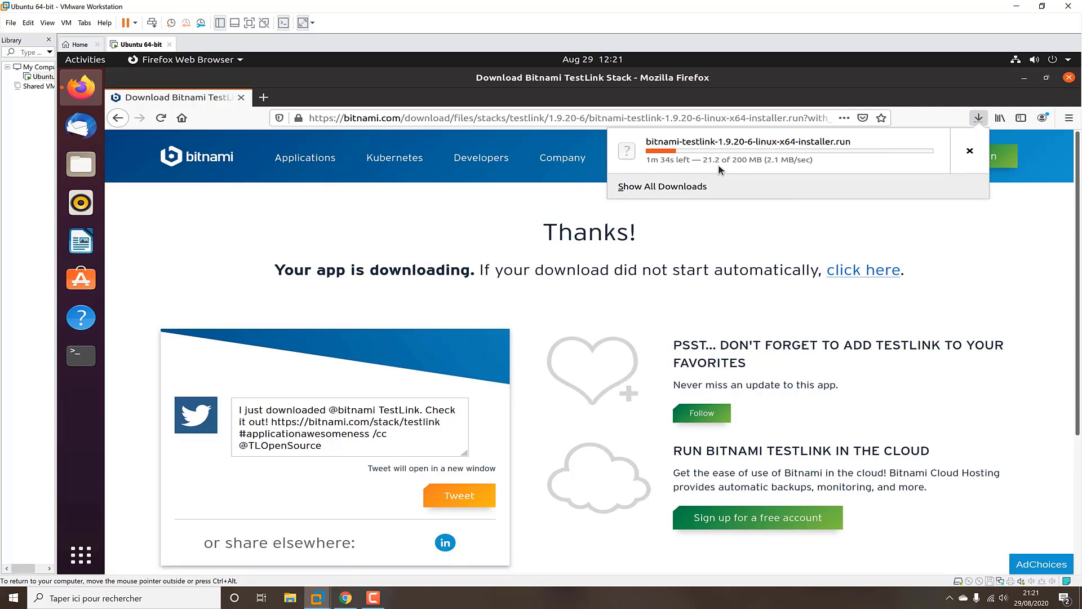
pyautogui.click(373, 597)
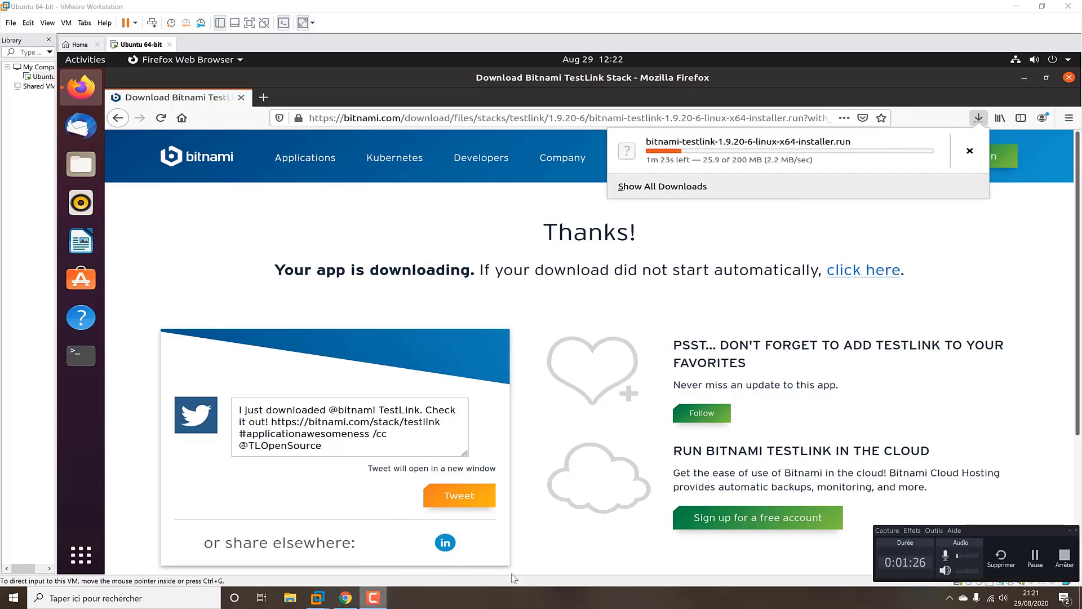
pyautogui.click(1035, 557)
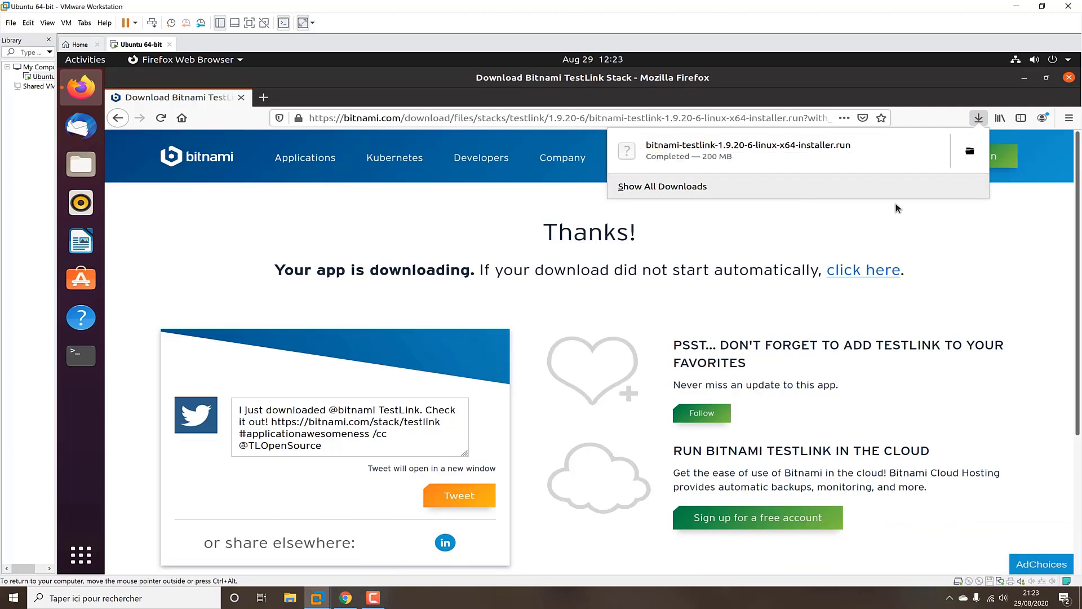
# Check the finished download, locate the installer in Files' Downloads folder, and open a Terminal
pyautogui.click(693, 188)
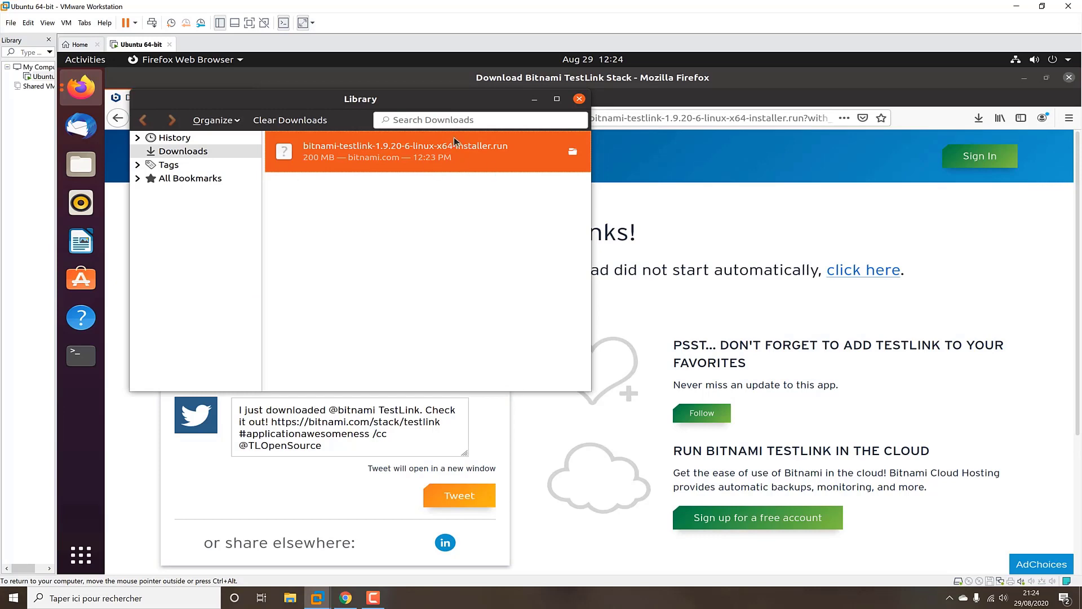
pyautogui.click(578, 99)
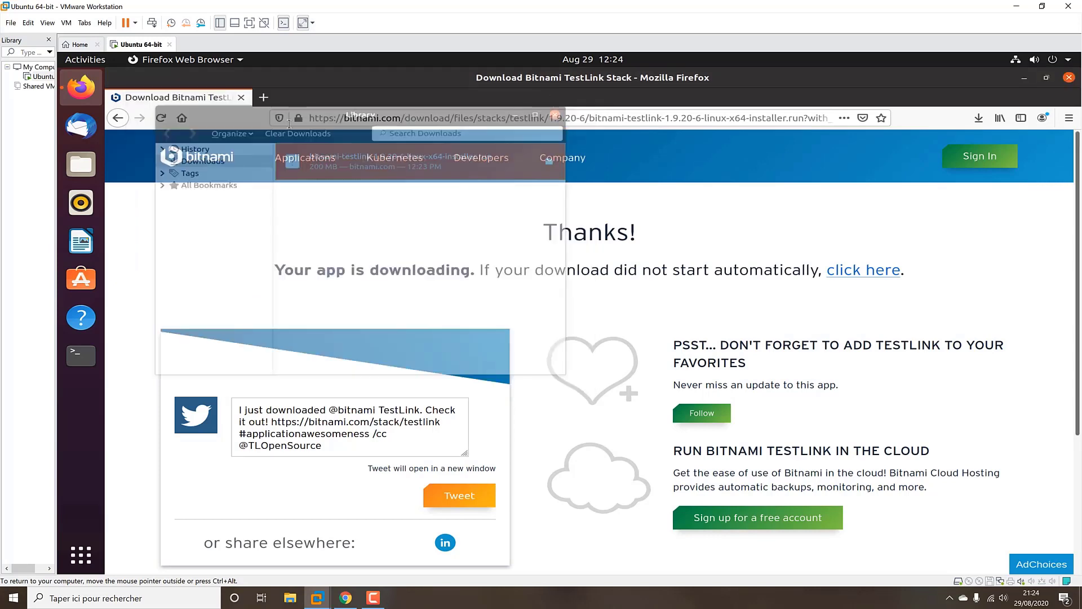
pyautogui.click(92, 168)
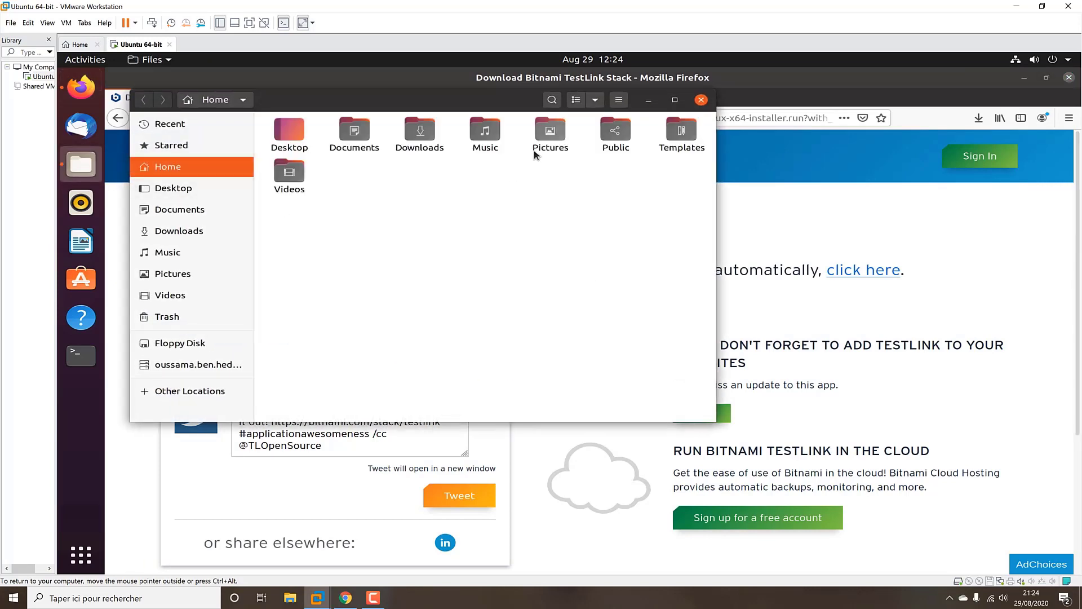
pyautogui.doubleClick(420, 131)
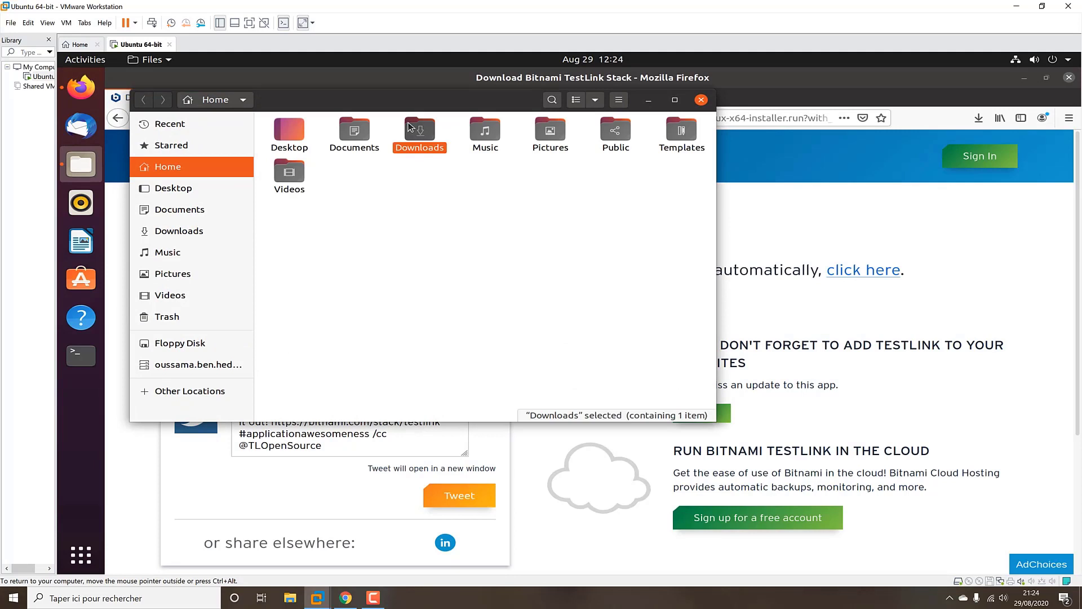
pyautogui.click(675, 100)
pyautogui.click(299, 148)
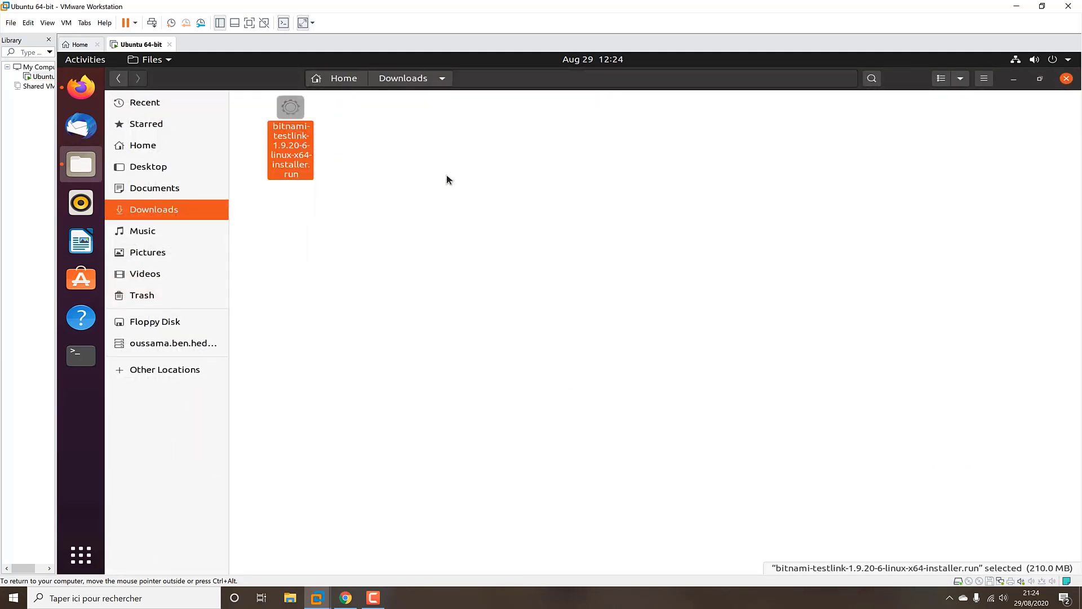
pyautogui.rightClick(447, 177)
pyautogui.click(420, 184)
pyautogui.click(306, 145)
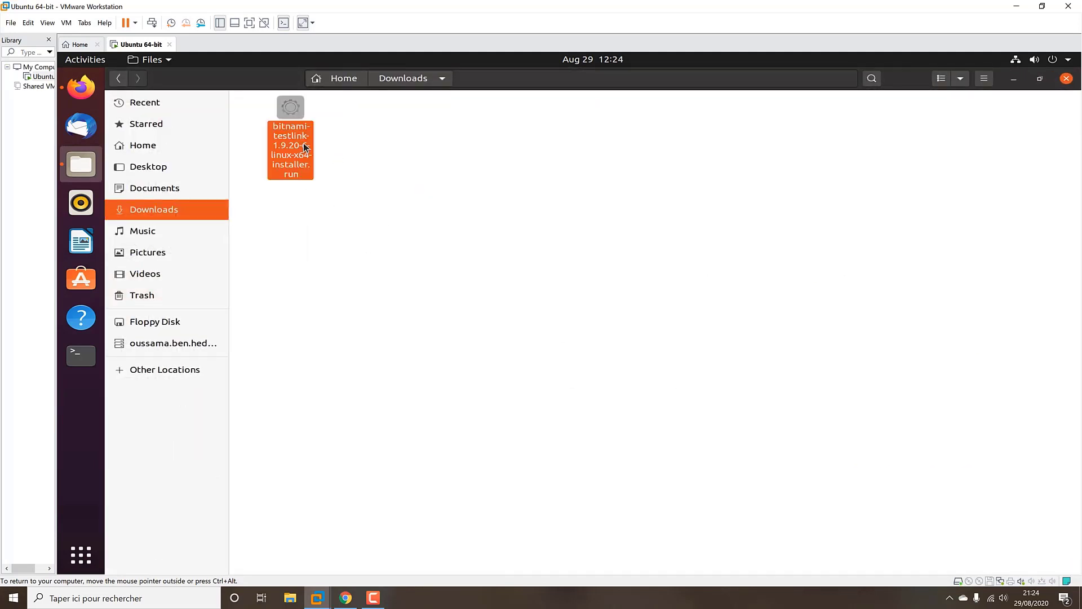
pyautogui.click(400, 230)
pyautogui.click(82, 352)
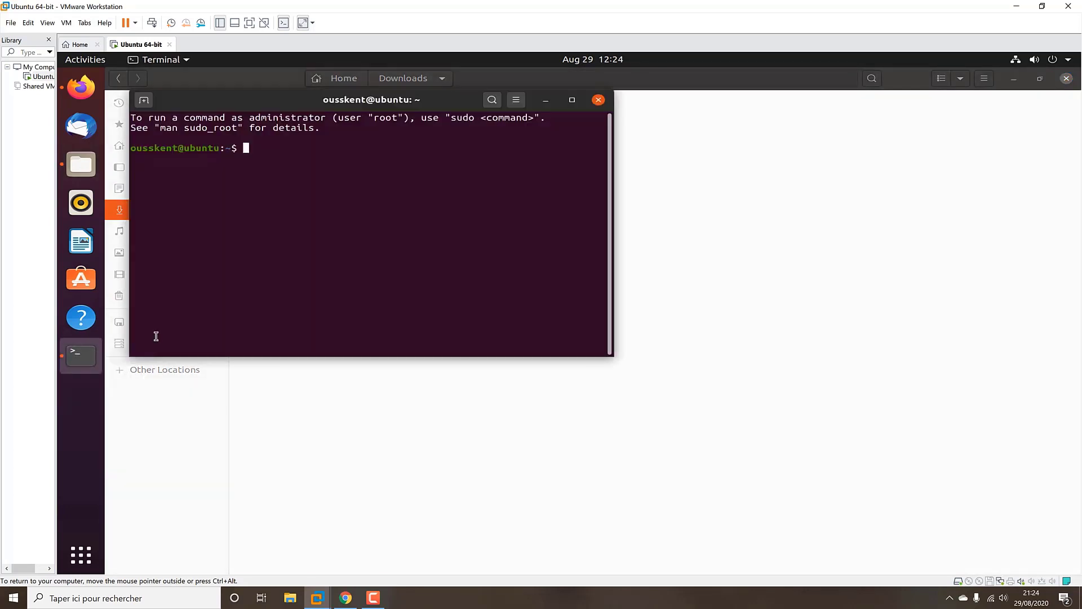
# Print the working directory, move up to /home with cd .., and list it
pyautogui.moveTo(535, 155); pyautogui.dragTo(753, 243)
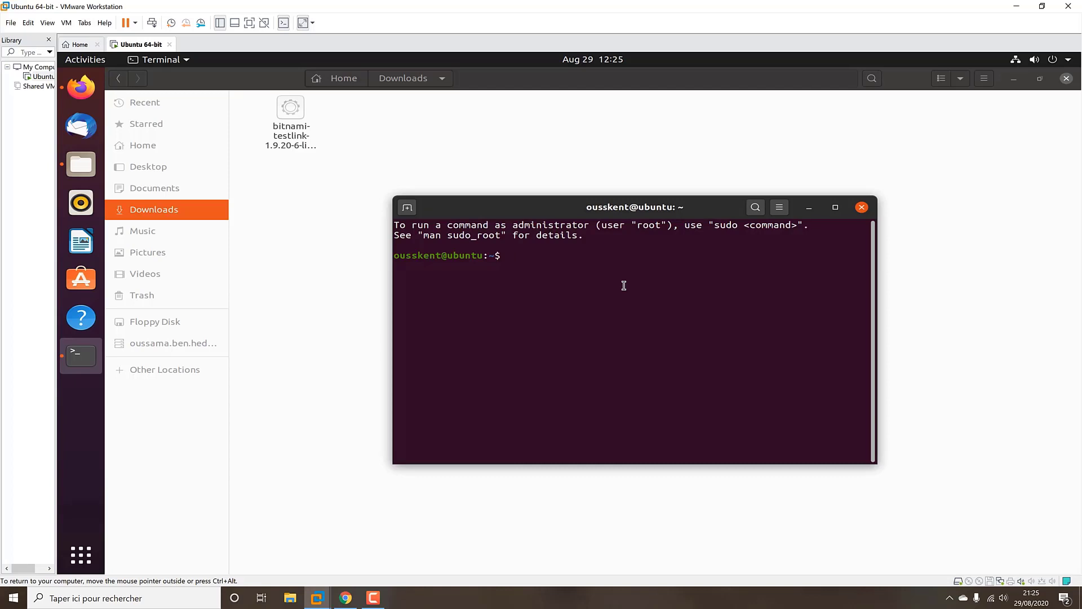
pyautogui.write('cd')
pyautogui.press('BackSpace')
pyautogui.press('BackSpace')
pyautogui.write('pwd')
pyautogui.press('Return')
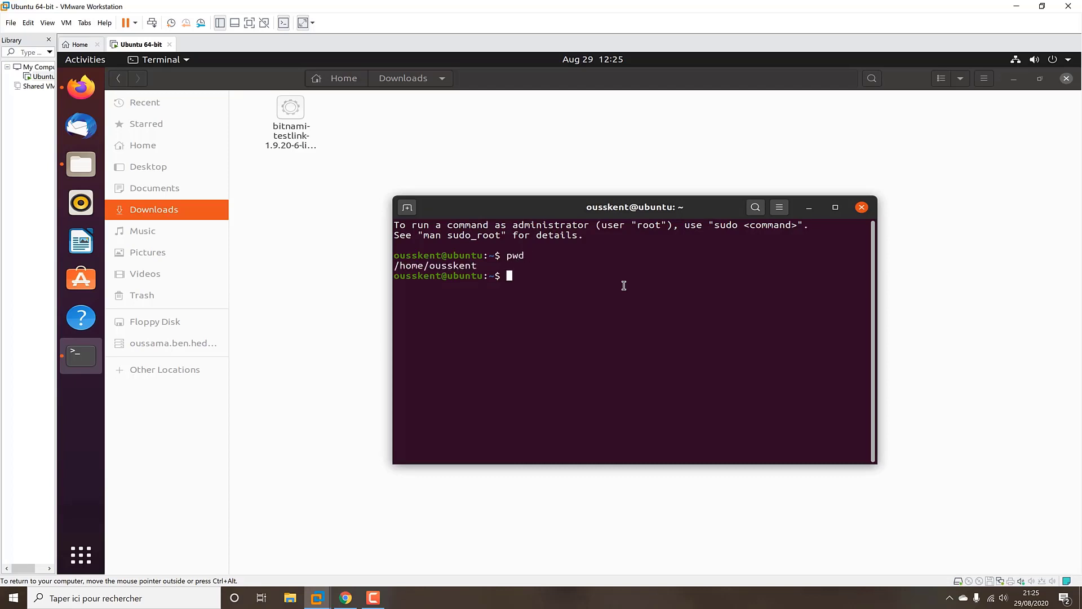
pyautogui.write('cd ..')
pyautogui.press('Return')
pyautogui.write('cd ')
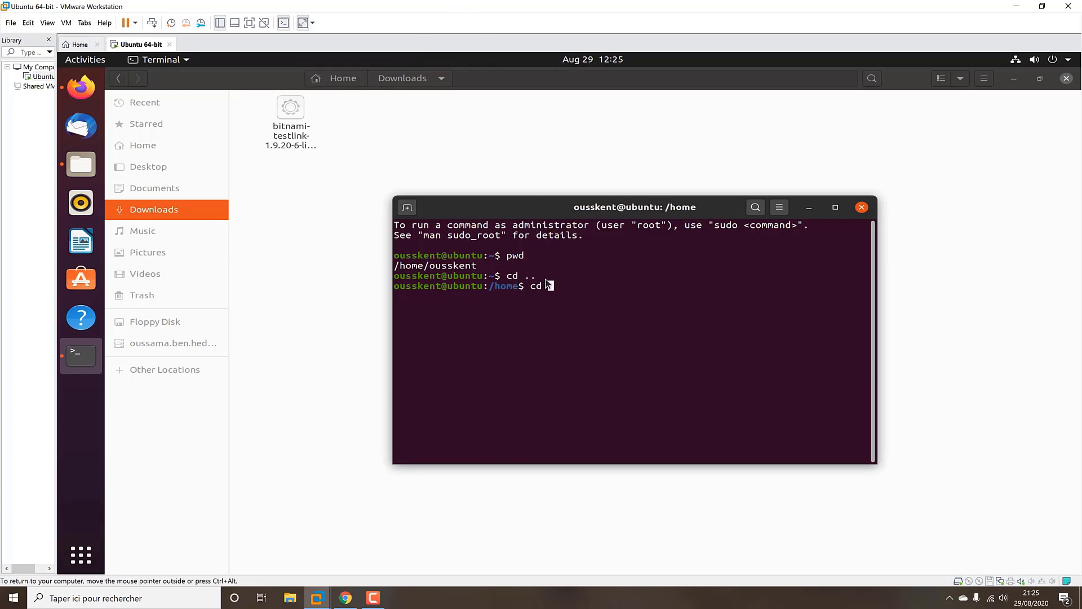
pyautogui.write('Dow')
pyautogui.press('BackSpace')
pyautogui.press('BackSpace')
pyautogui.press('BackSpace')
pyautogui.press('BackSpace')
pyautogui.press('BackSpace')
pyautogui.press('BackSpace')
pyautogui.write('ls')
pyautogui.press('Return')
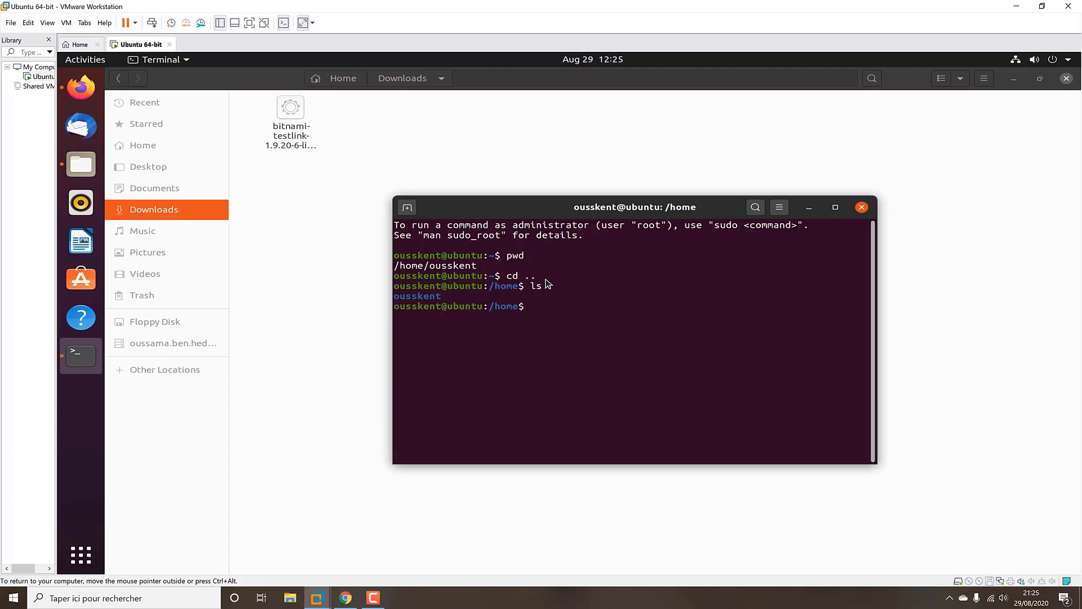
# Change into the user's home folder and then Downloads, listing contents along the way
pyautogui.write('cd ous')
pyautogui.press('Tab')
pyautogui.press('Return')
pyautogui.write('ls')
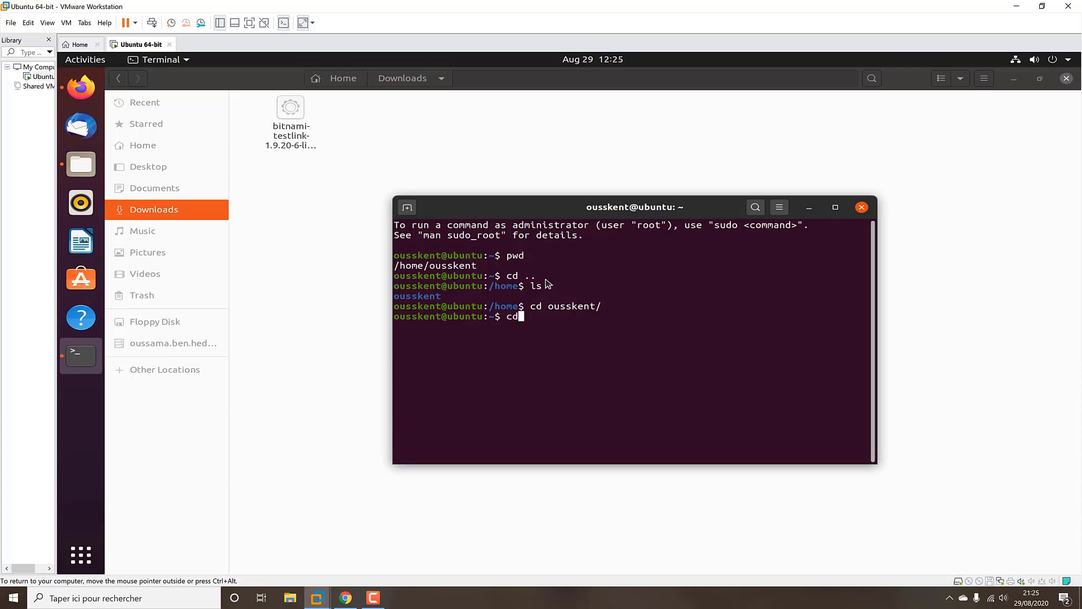
pyautogui.press('Return')
pyautogui.write('cd Dow')
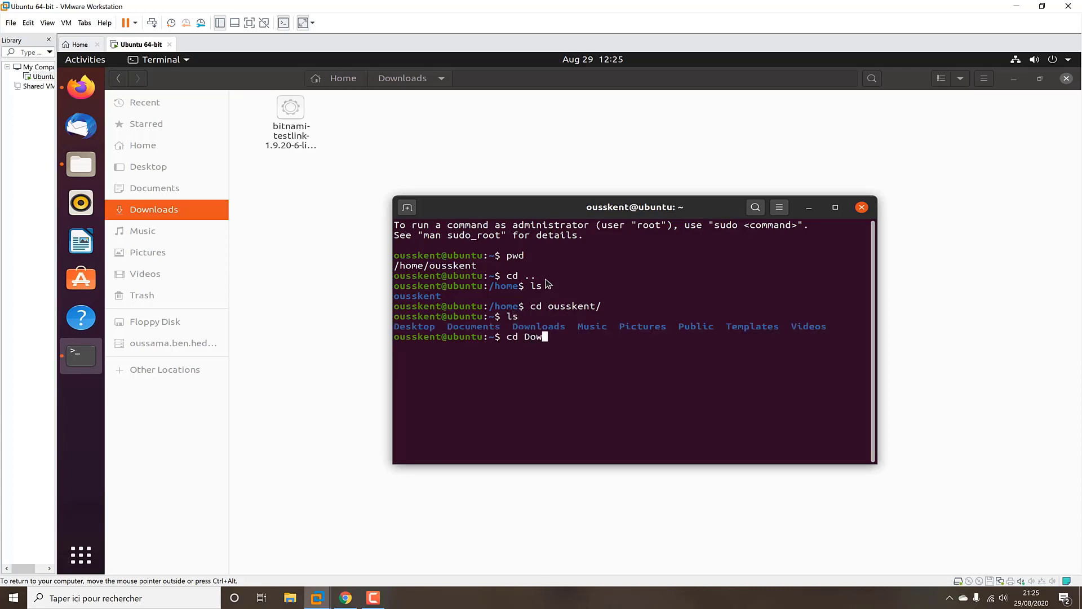
pyautogui.press('Tab')
pyautogui.press('Return')
pyautogui.write('ls')
pyautogui.press('Return')
# Run sudo chmod 777 on the installer .run file and confirm rwxrwxrwx with ls -ll
pyautogui.hotkey('ctrl', 'l')
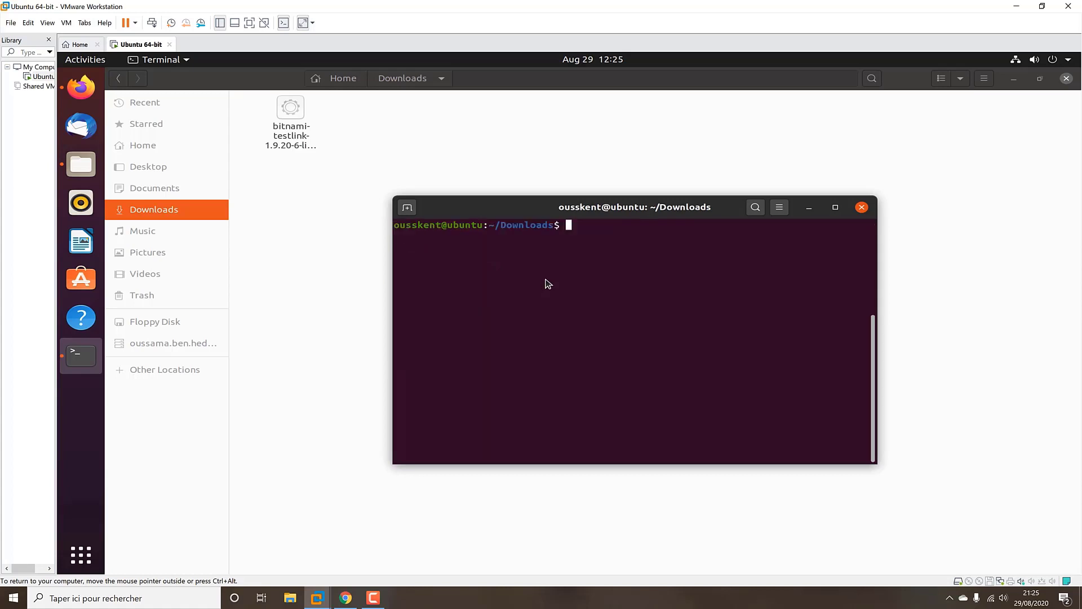
pyautogui.write('ls')
pyautogui.press('Return')
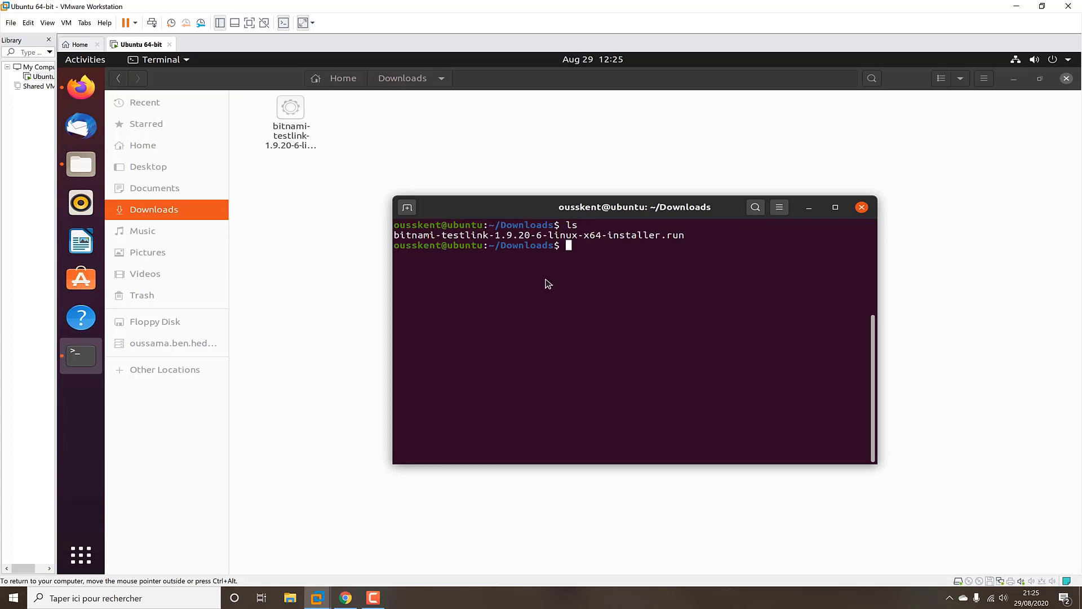
pyautogui.write('sudo chmod 777 bit')
pyautogui.press('Tab')
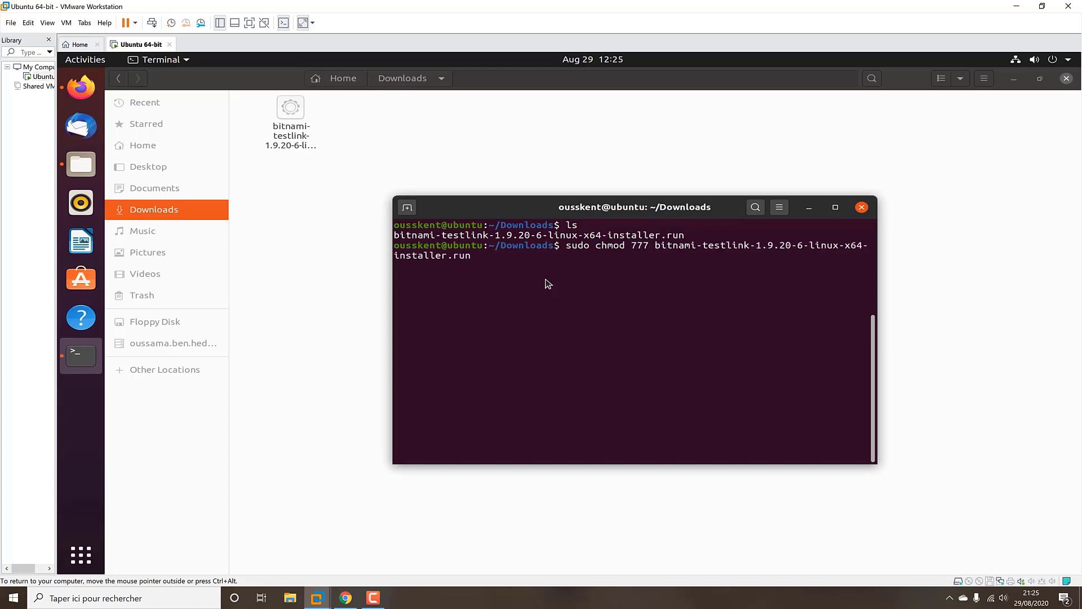
pyautogui.press('Return')
pyautogui.press('Return')
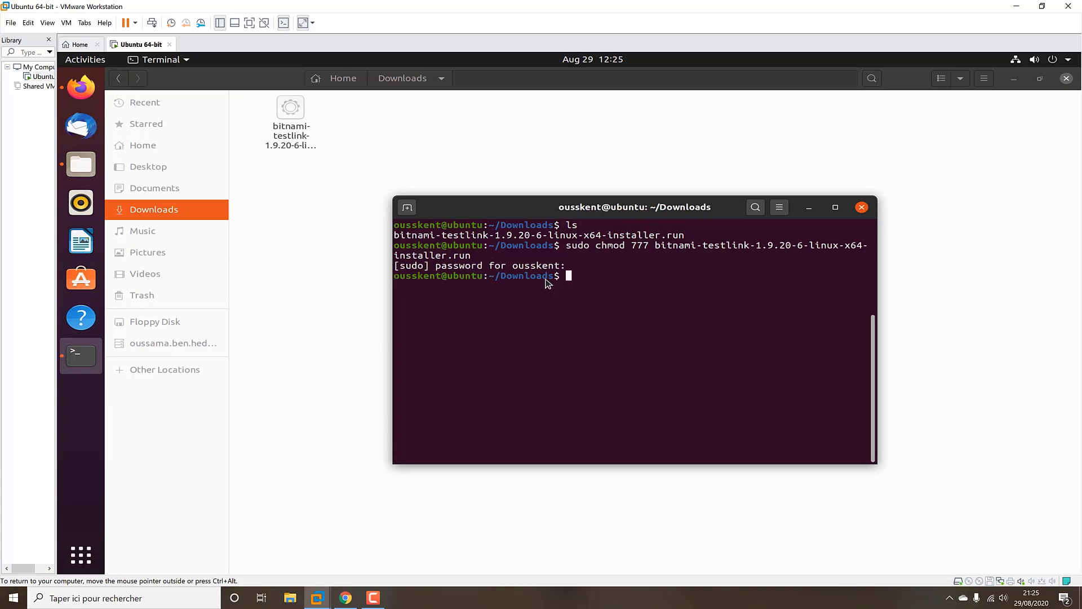
pyautogui.write('ls -ll')
pyautogui.press('Return')
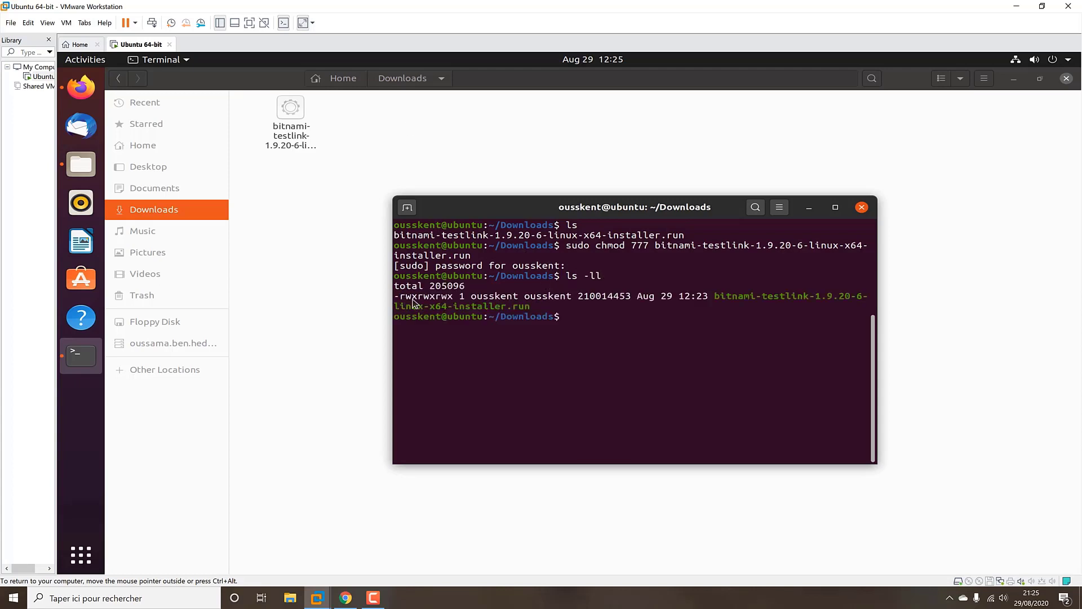
pyautogui.moveTo(407, 299); pyautogui.dragTo(446, 299)
pyautogui.click(614, 332)
# Launch the installer with ./bitnami-testlink-...-installer.run
pyautogui.write('./b')
pyautogui.press('Tab')
pyautogui.press('Return')
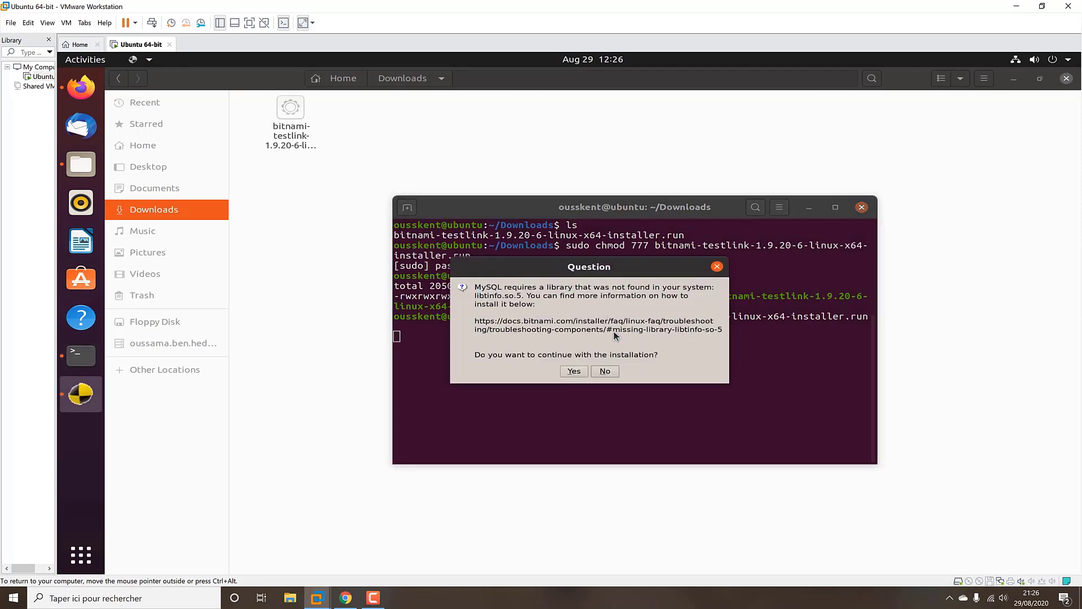
# Continue past the libtinfo.so.5 warning, choose English, and accept default components and folder
pyautogui.click(575, 371)
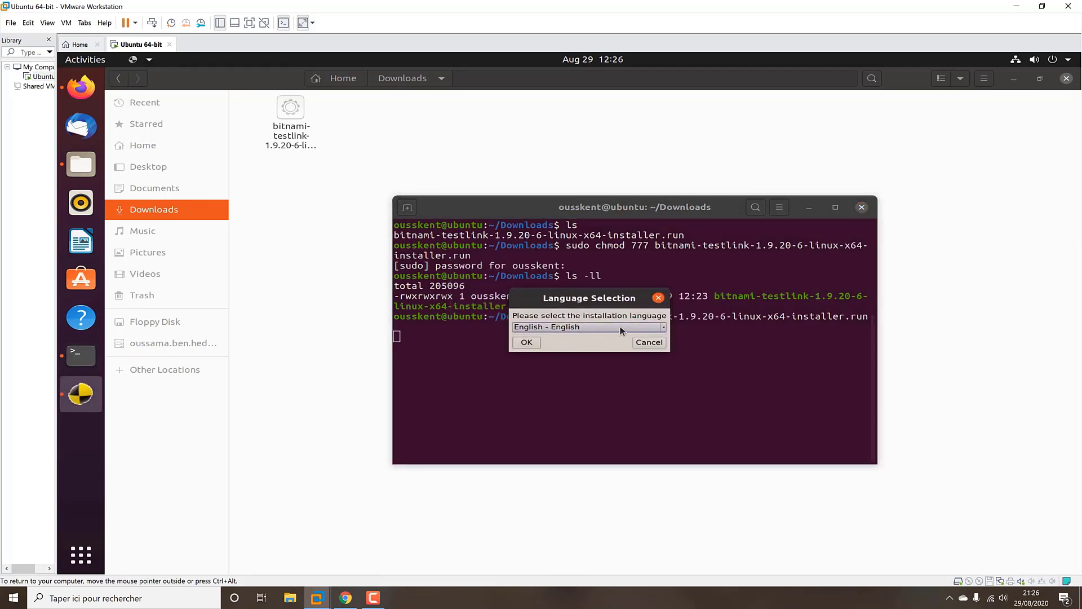
pyautogui.click(526, 342)
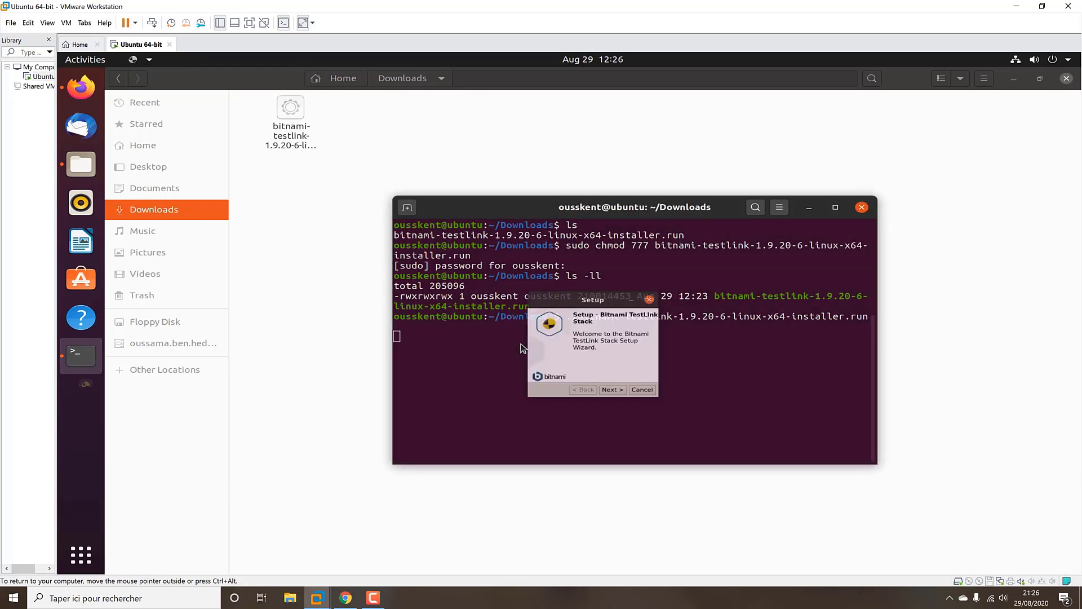
pyautogui.click(624, 389)
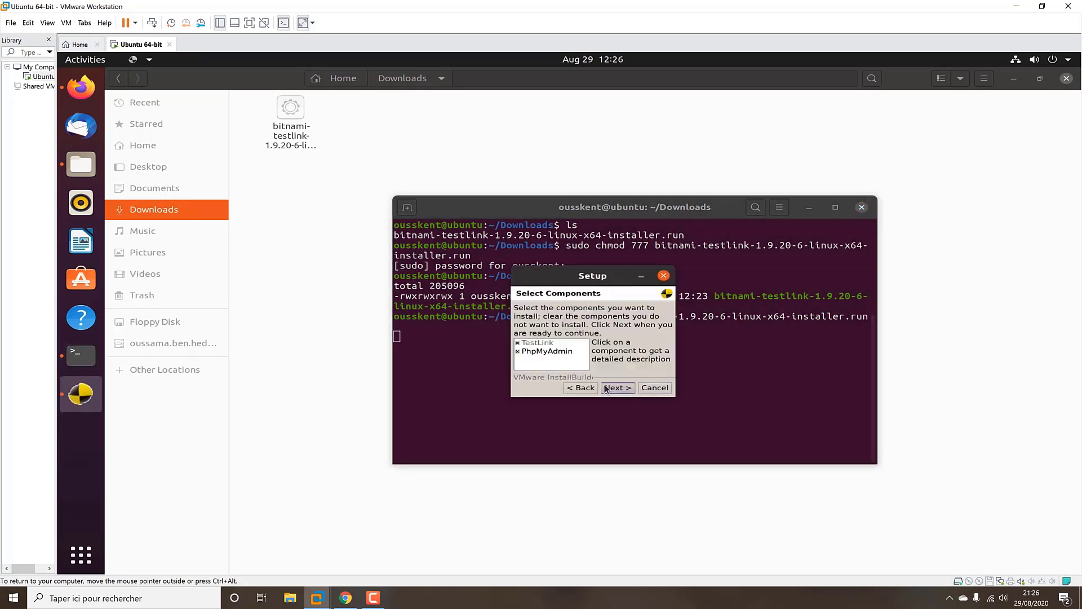
pyautogui.click(620, 388)
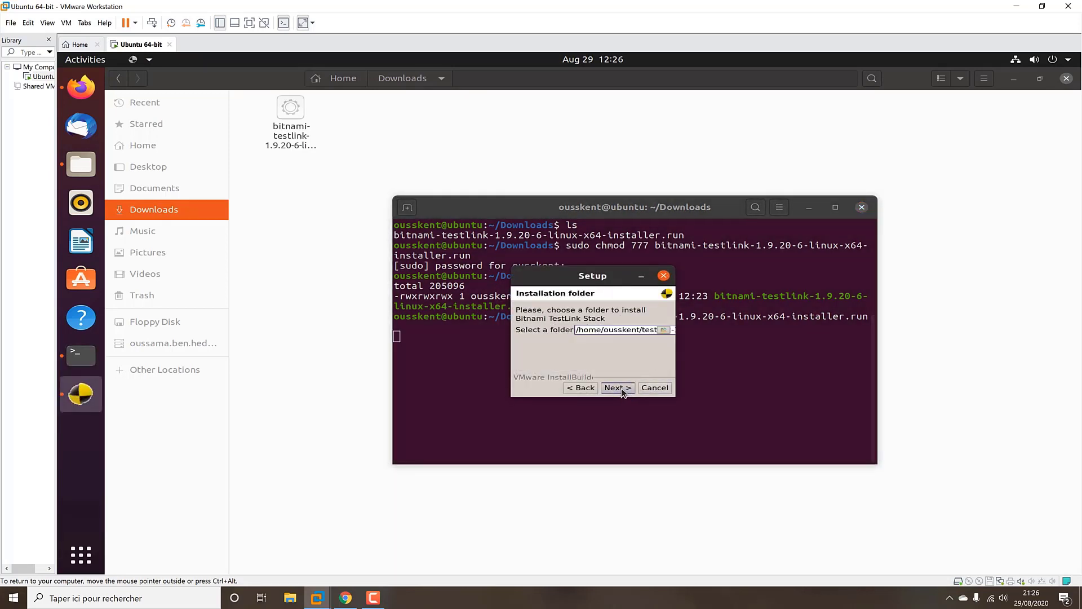
pyautogui.click(620, 389)
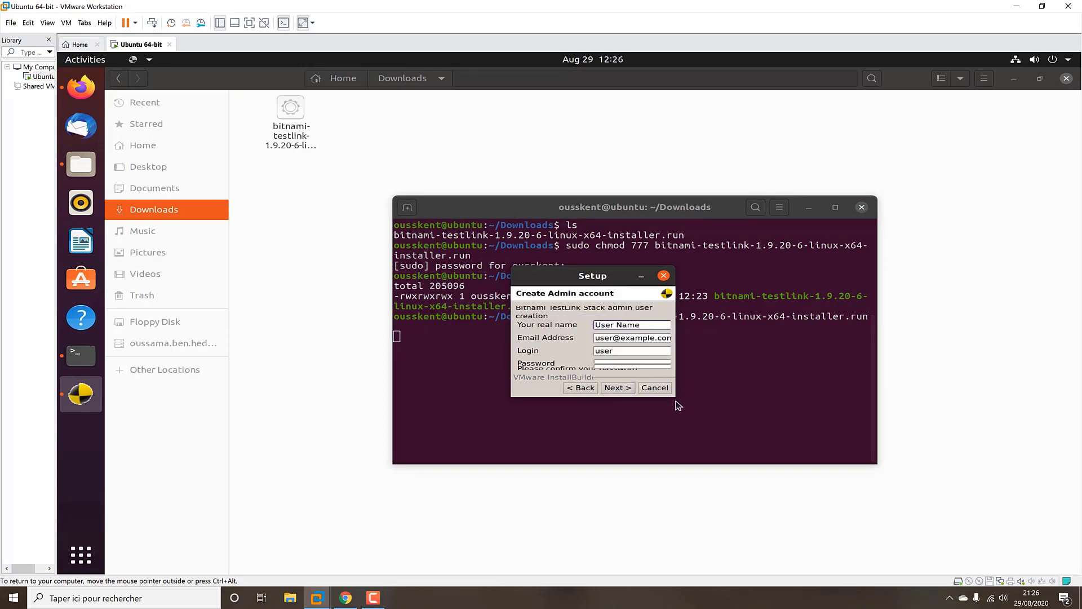
# Enter the admin account's real name and move to the password field
pyautogui.click(623, 364)
pyautogui.click(626, 327)
pyautogui.write('oussamaou')
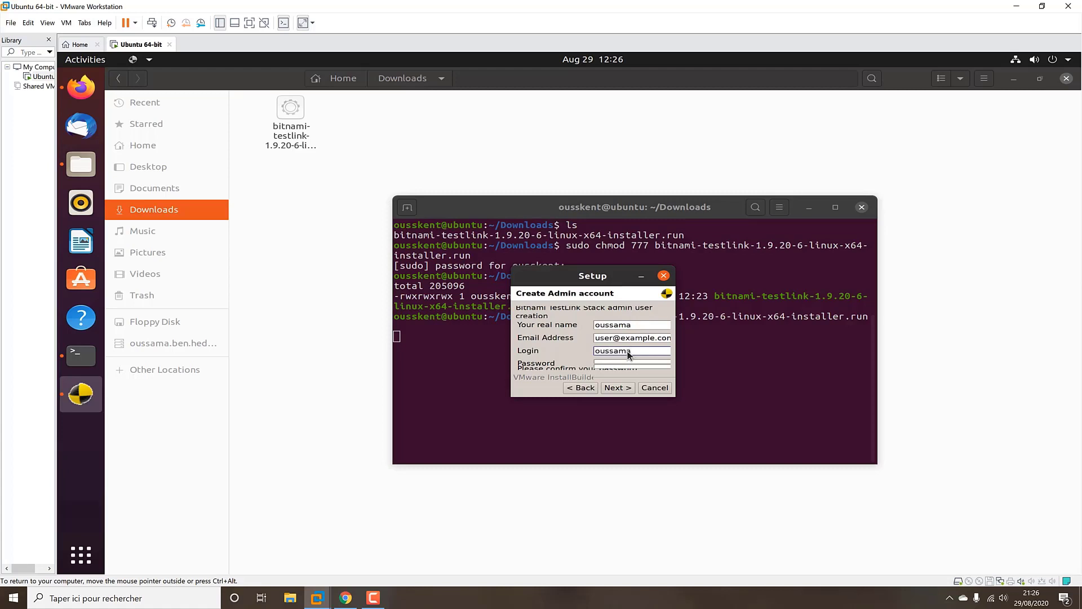
pyautogui.press('Tab')
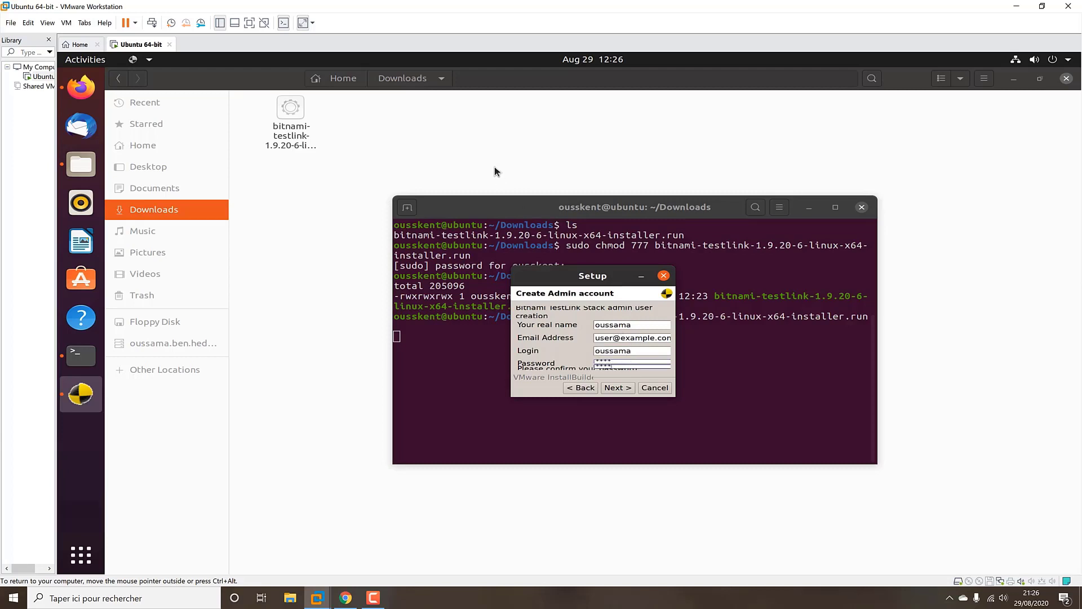
# Accept the admin account, skip mail and cloud options, and start installing the TestLink stack
pyautogui.click(250, 24)
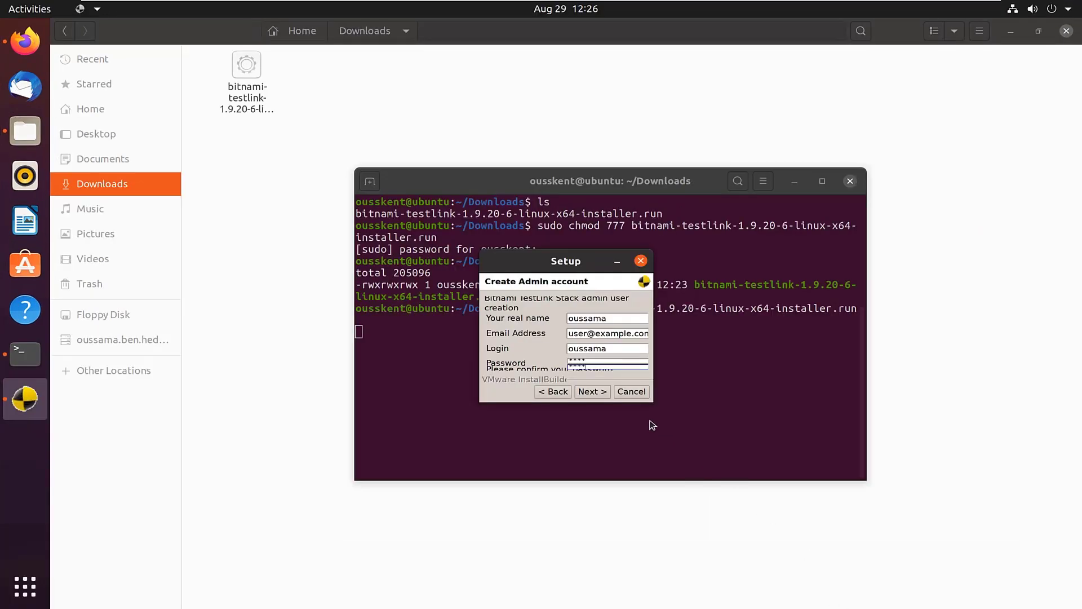
pyautogui.click(599, 393)
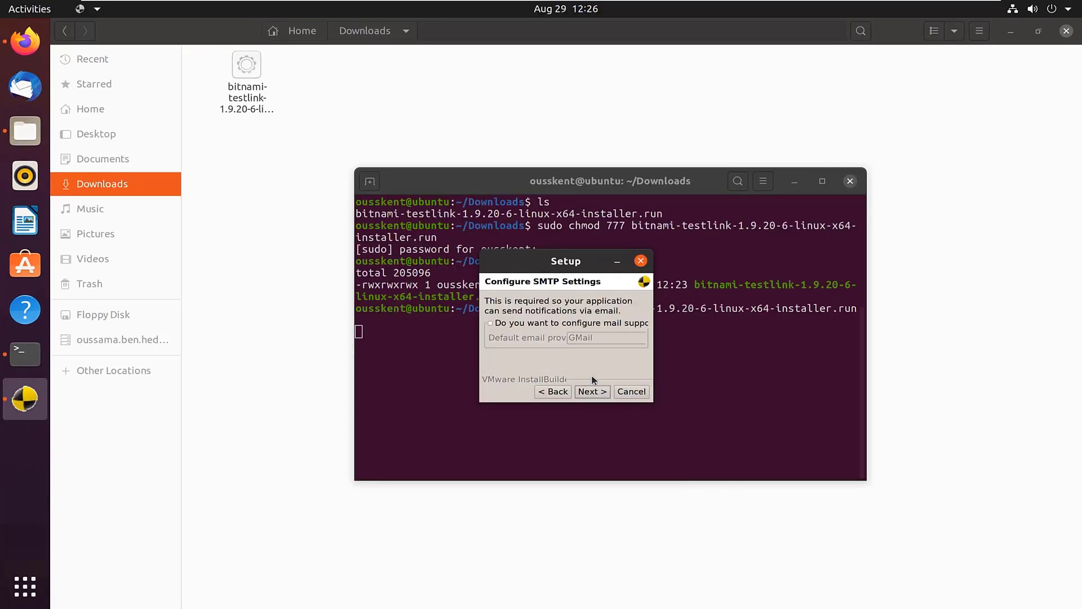
pyautogui.click(600, 394)
pyautogui.click(592, 391)
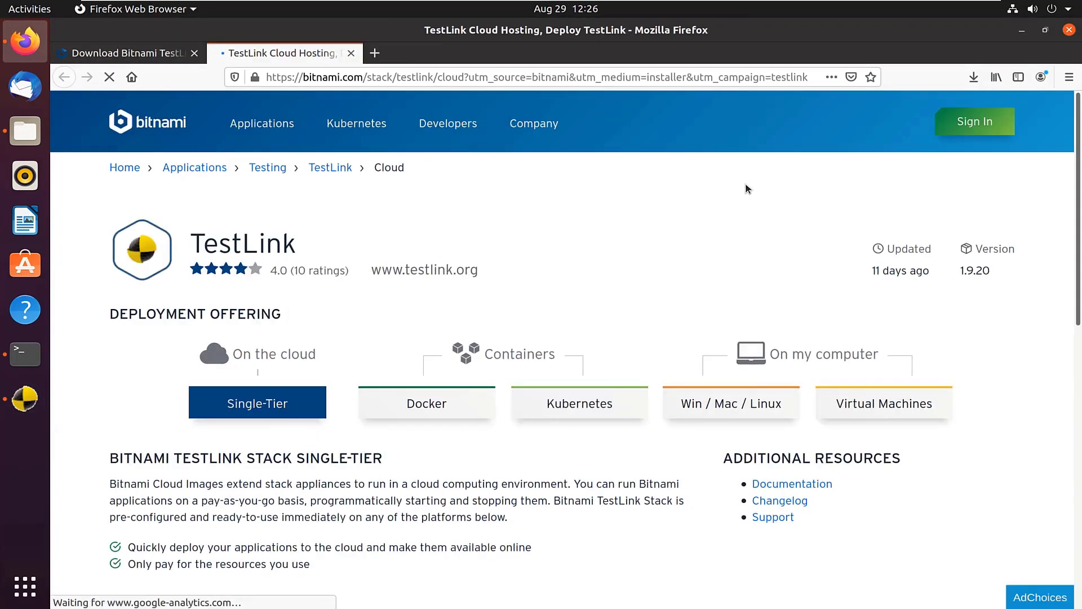
pyautogui.hotkey('alt', 'Tab')
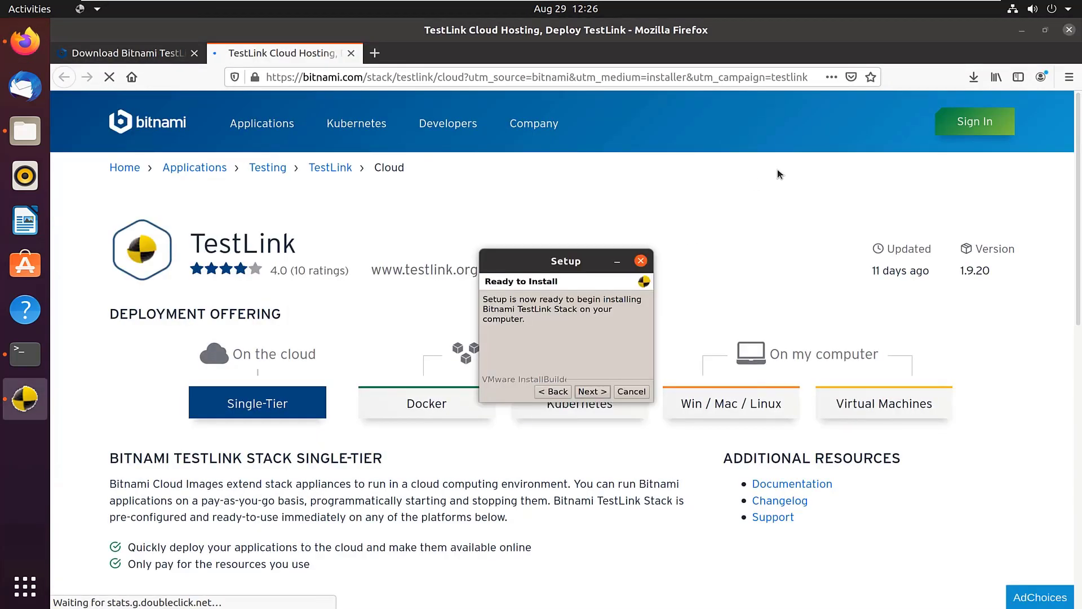
pyautogui.click(592, 391)
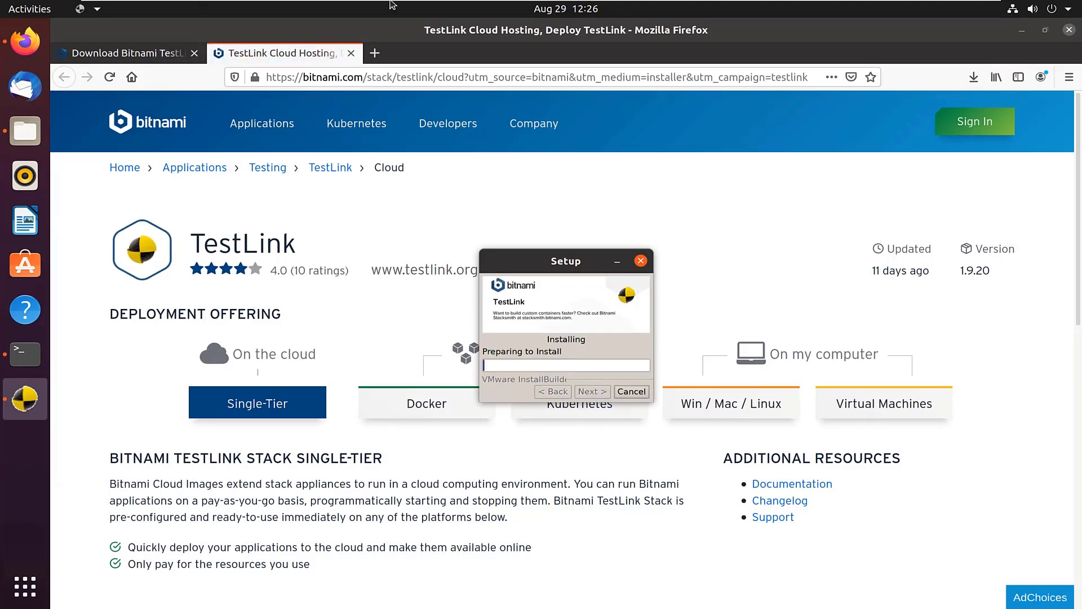
# Leave the virtual machine's full-screen view while the installation completes
pyautogui.moveTo(412, 11)
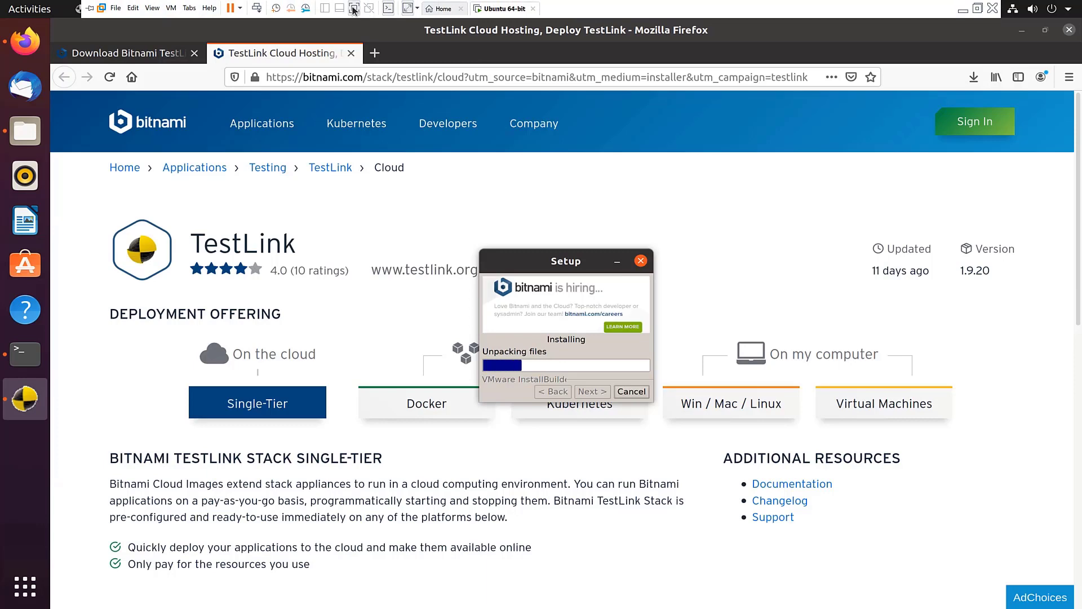
pyautogui.click(409, 9)
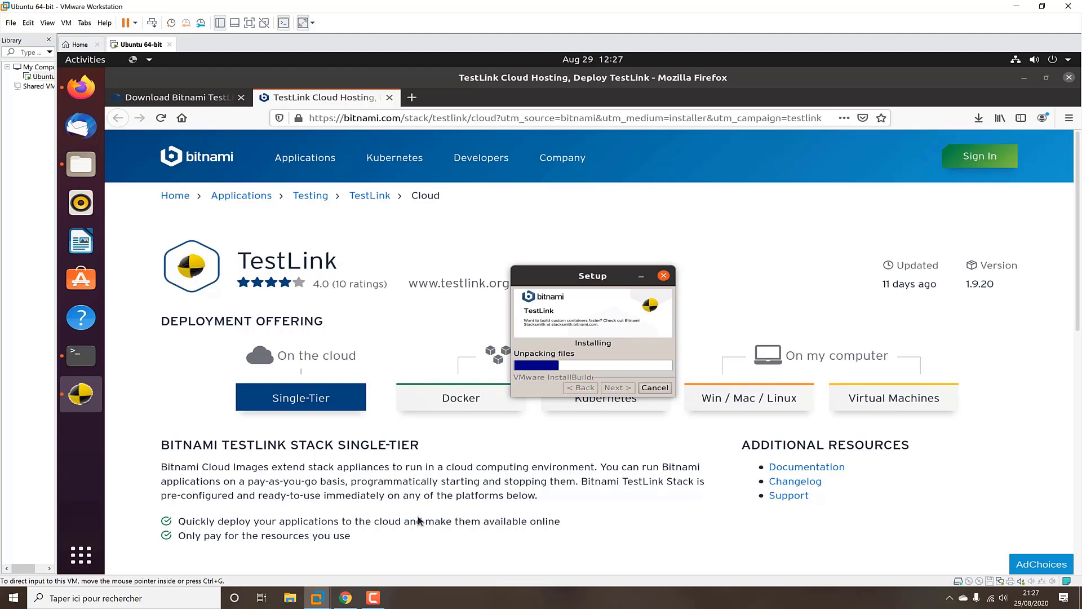
pyautogui.click(373, 598)
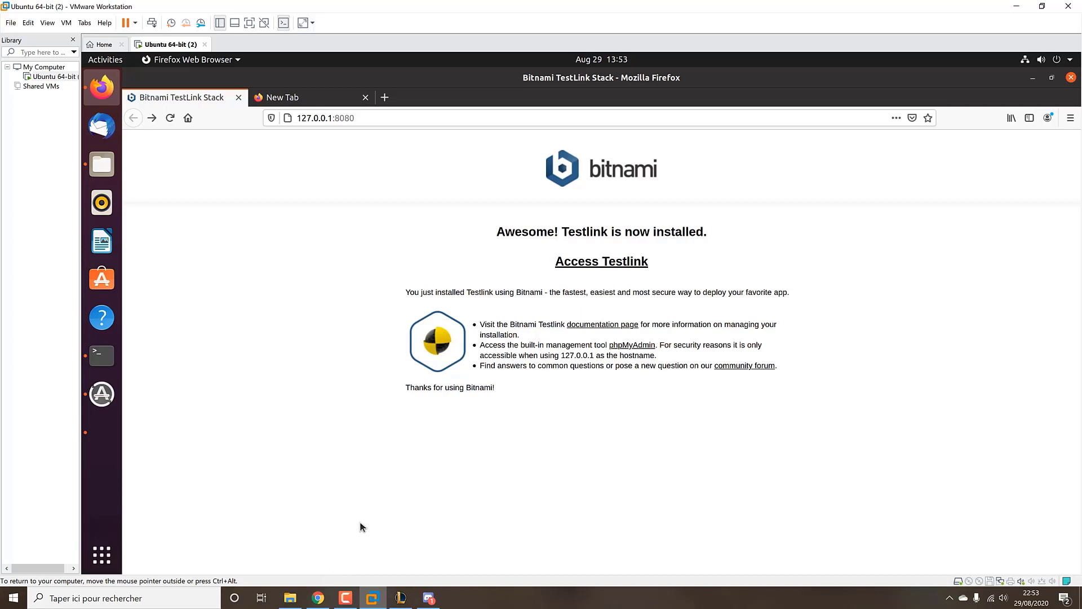
pyautogui.click(348, 597)
pyautogui.click(355, 602)
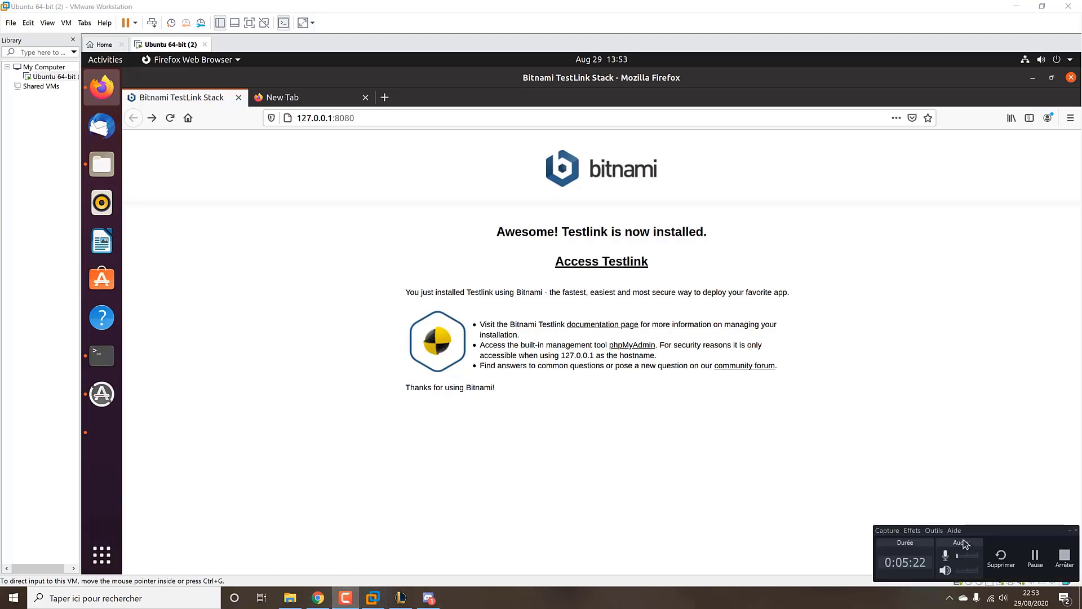
pyautogui.click(1033, 552)
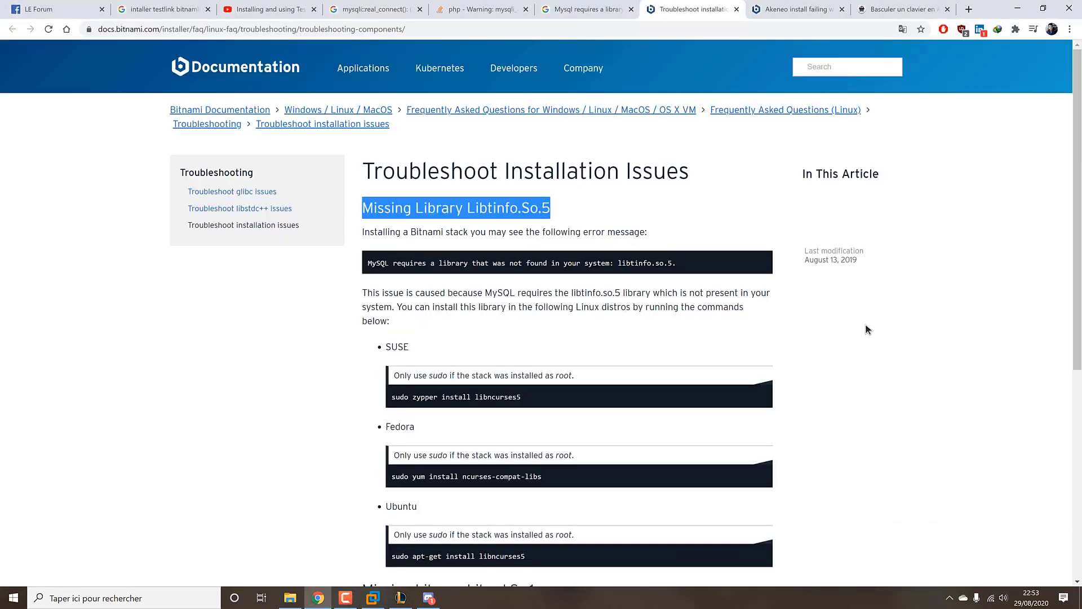
pyautogui.click(569, 228)
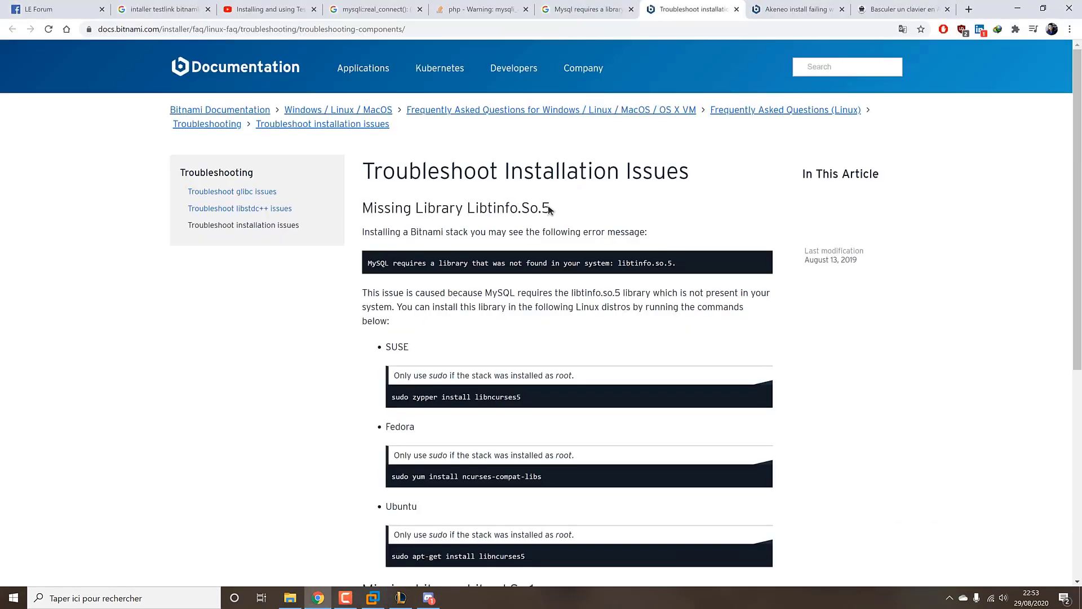
pyautogui.moveTo(550, 209); pyautogui.dragTo(466, 207)
pyautogui.scroll(-1, 451, 480)
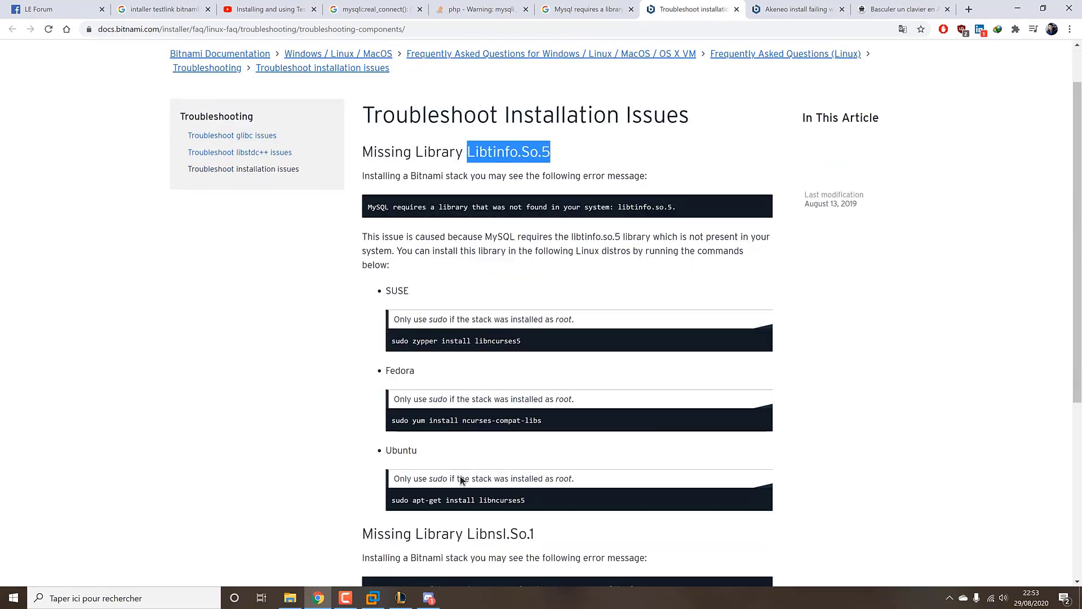
pyautogui.moveTo(525, 499); pyautogui.dragTo(392, 506)
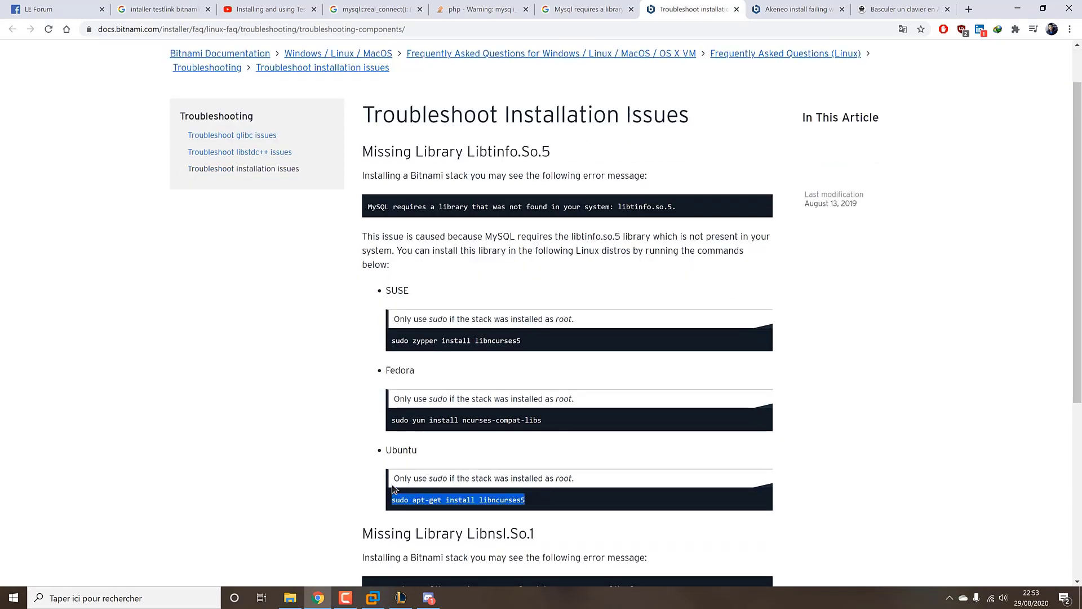
pyautogui.click(320, 597)
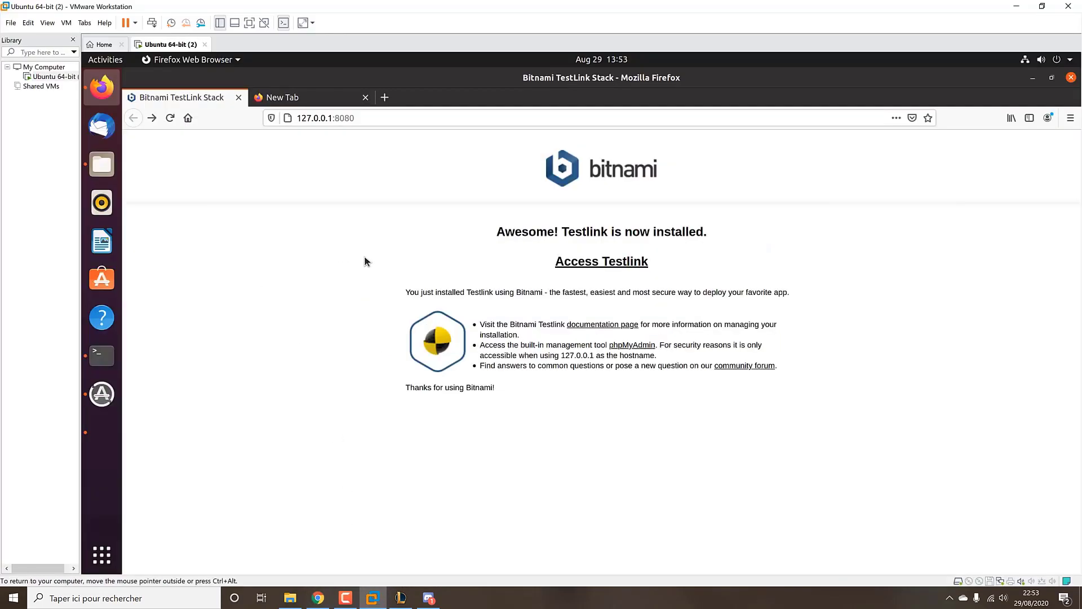
pyautogui.click(605, 268)
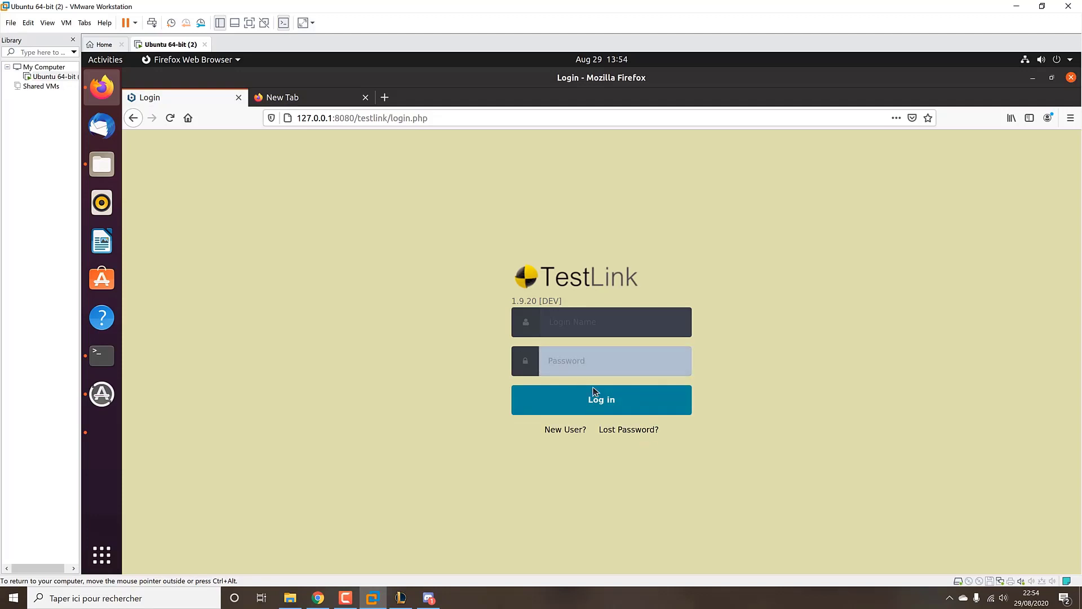
pyautogui.click(133, 118)
pyautogui.click(635, 346)
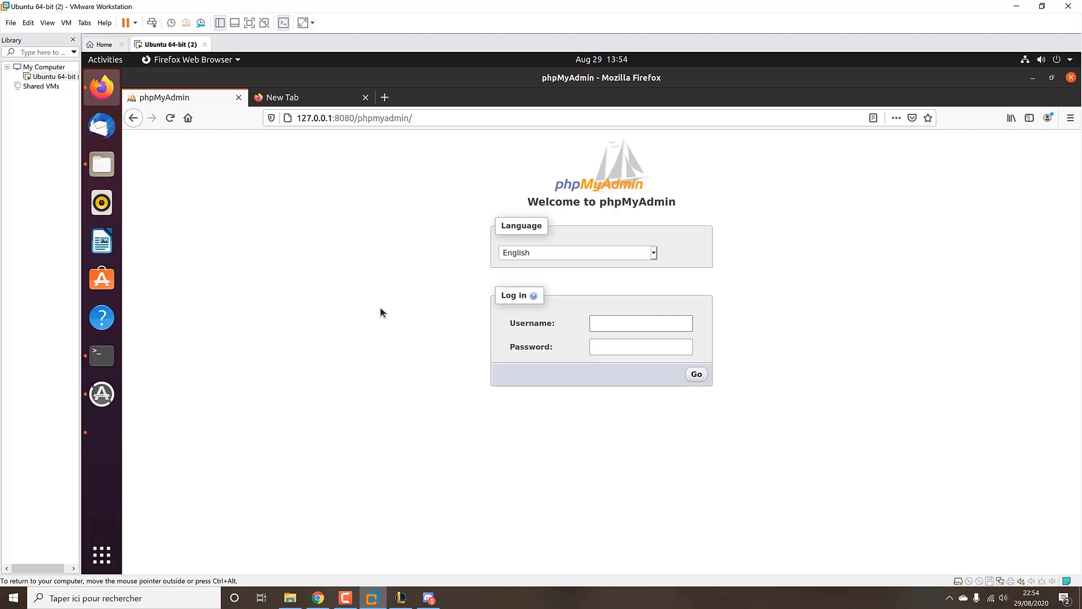
pyautogui.click(135, 119)
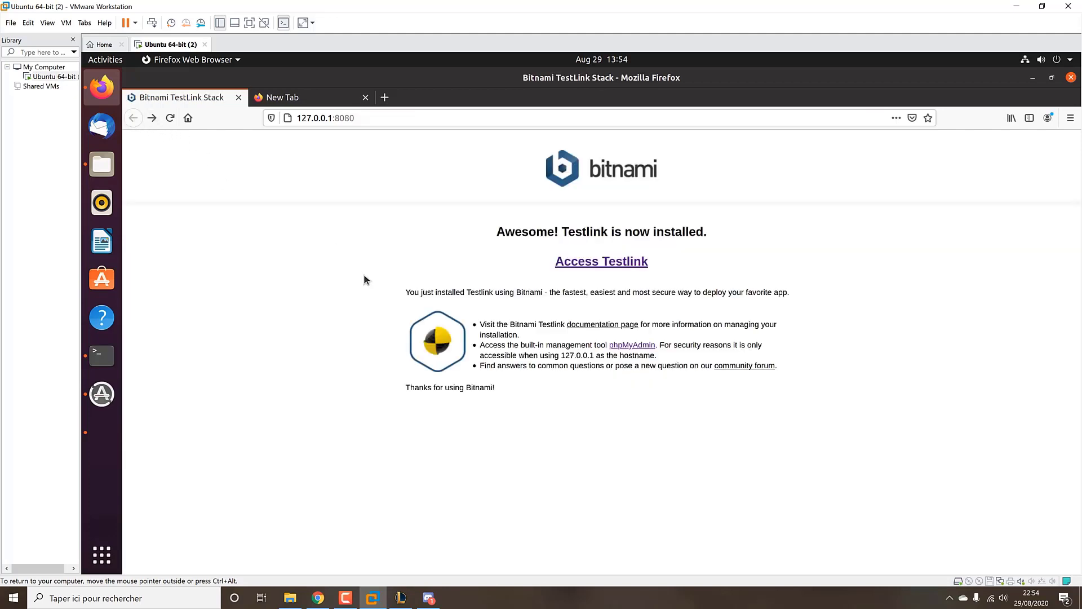